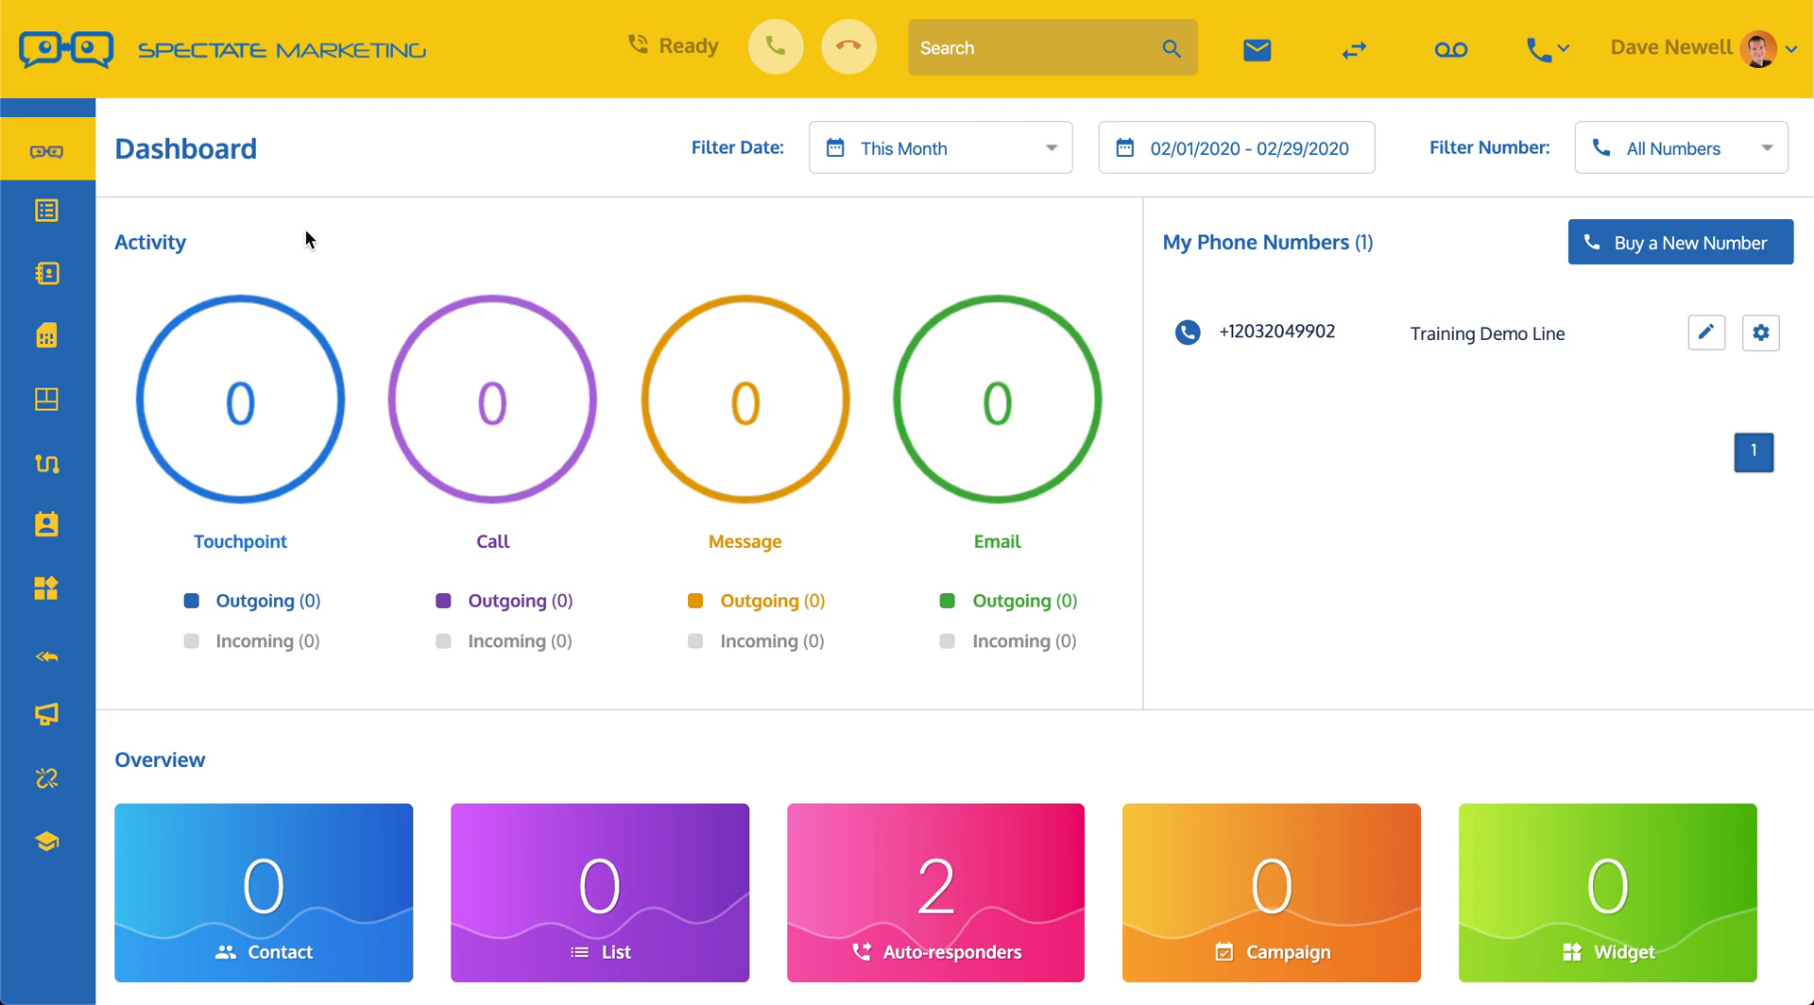
Step: Show the Lists flyout from the left sidebar, which holds no saved lists yet
{"action": "mouse_move", "coordinate": [77, 229]}
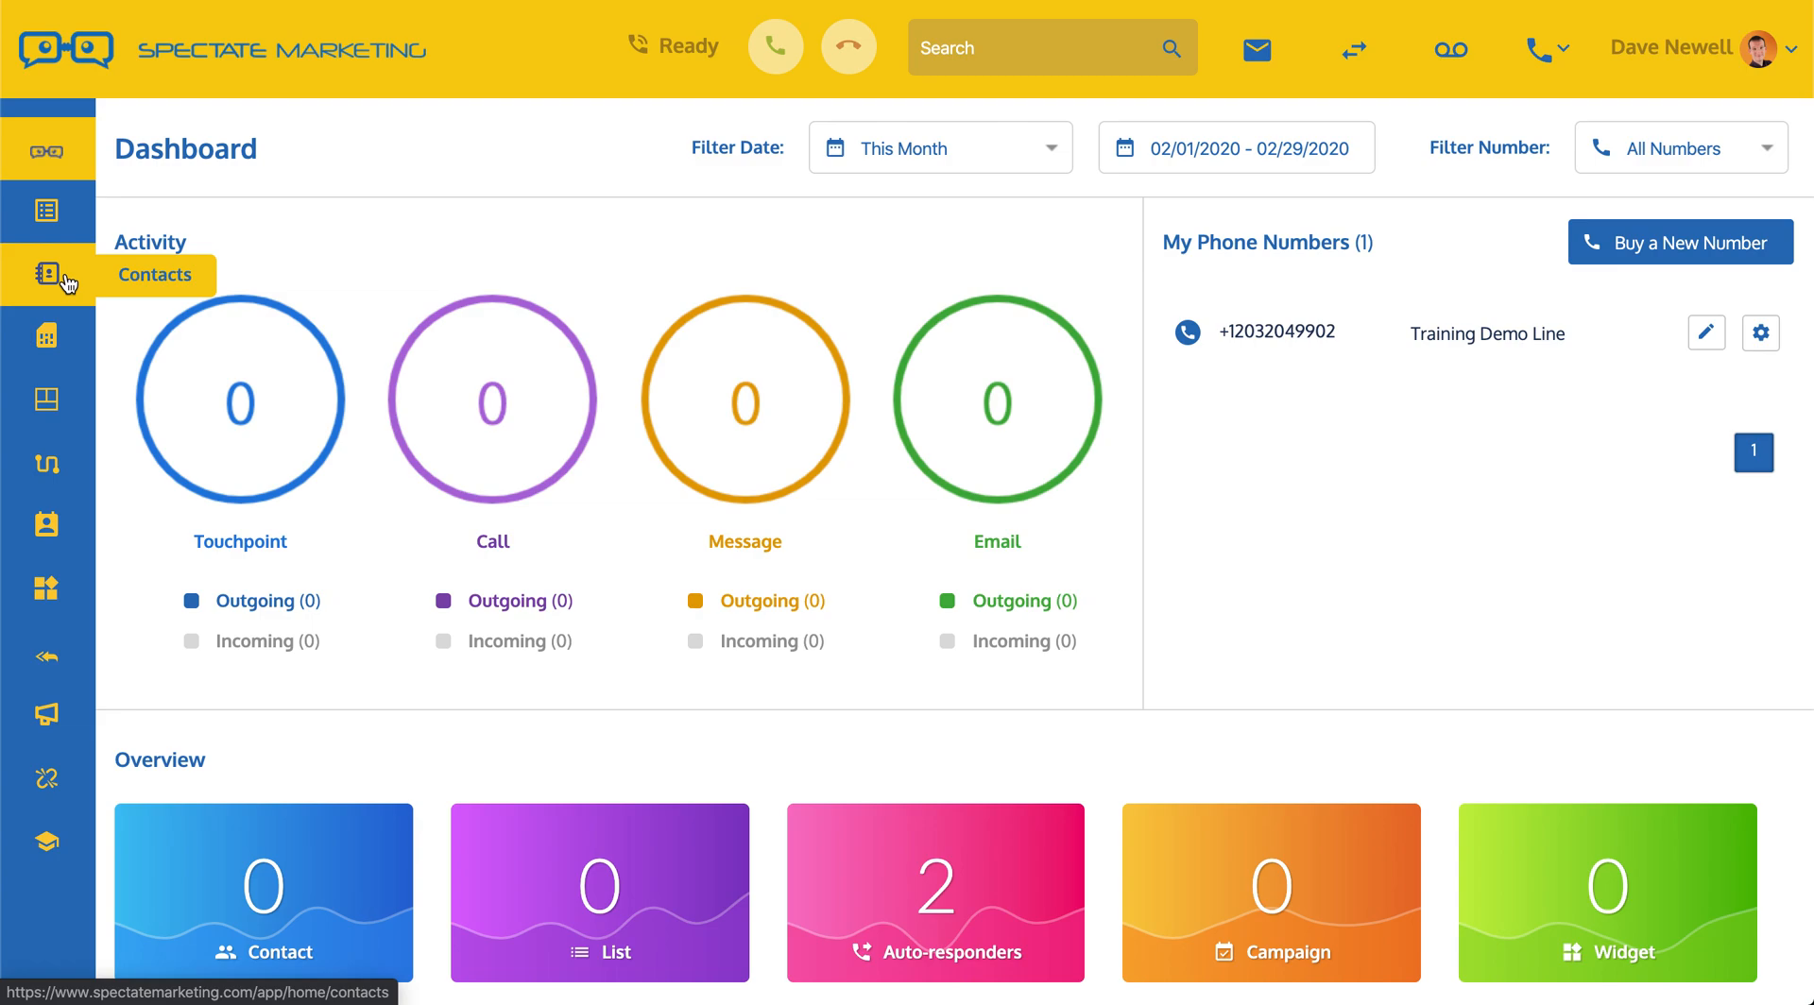
Step: Add a list named 'Training Demo List' with description 'Where I keep my leads' from the Lists page
{"action": "left_click", "coordinate": [49, 213]}
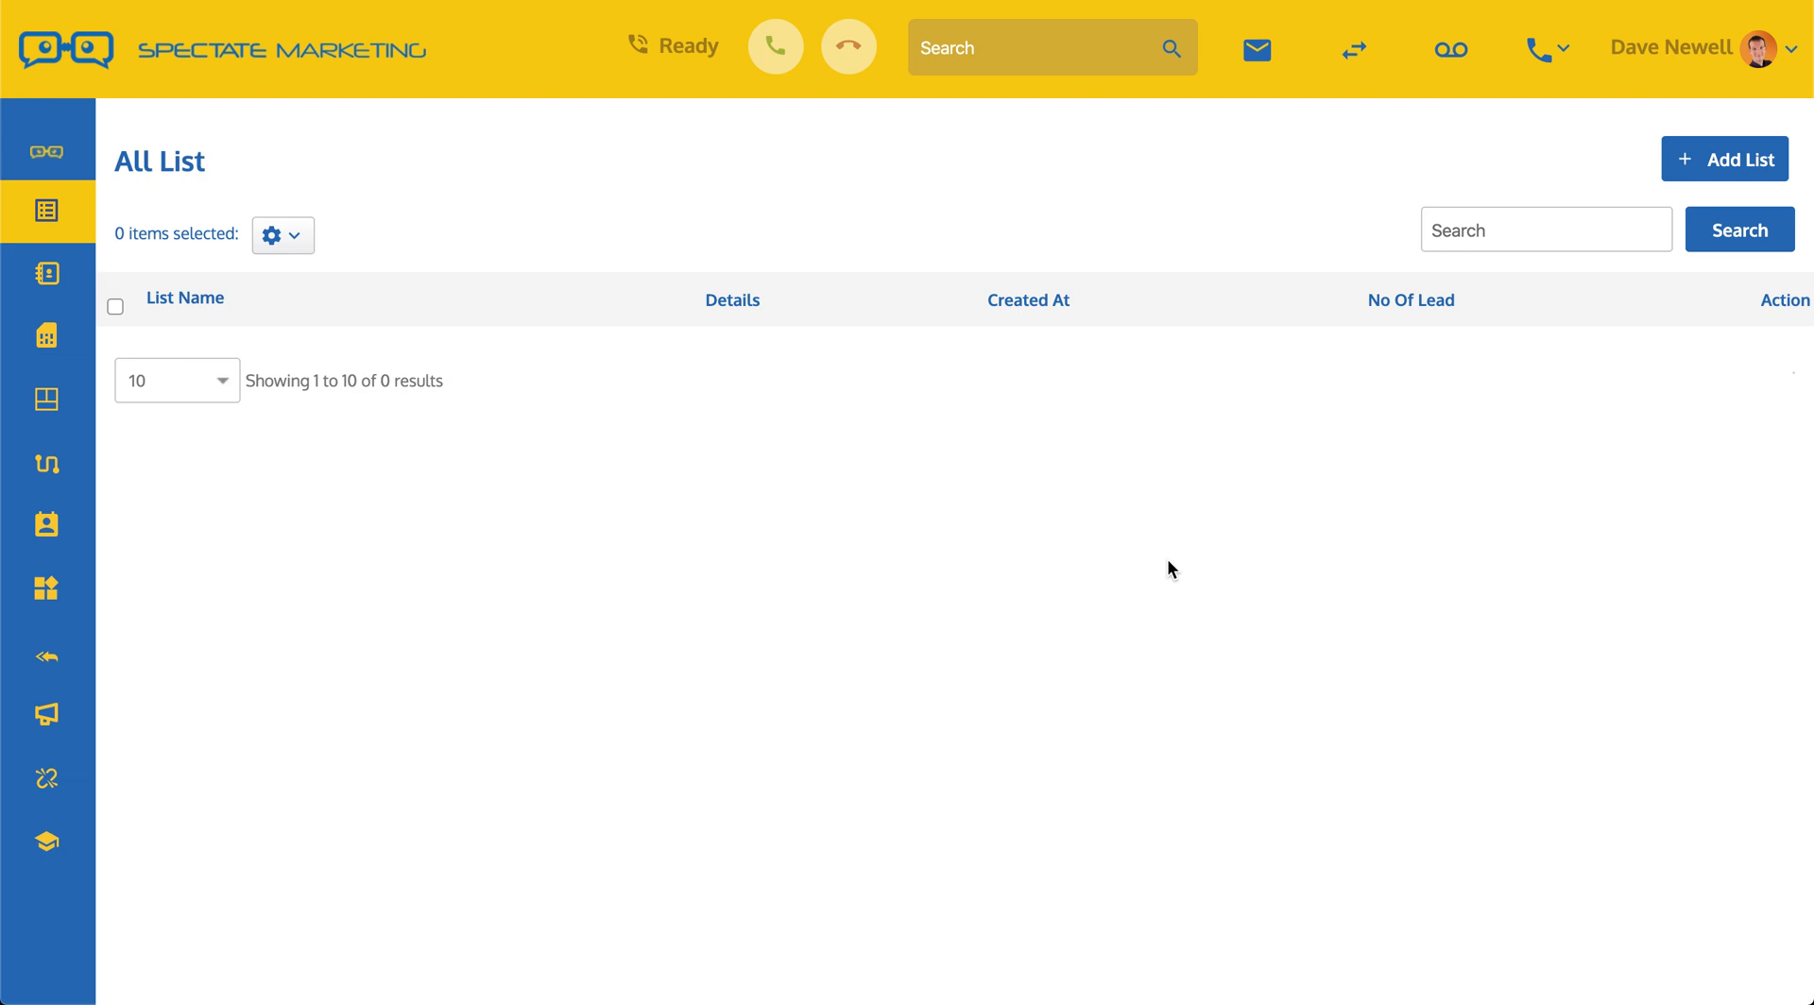
{"action": "left_click", "coordinate": [1723, 166]}
{"action": "left_click", "coordinate": [753, 412]}
{"action": "type", "text": "Training"}
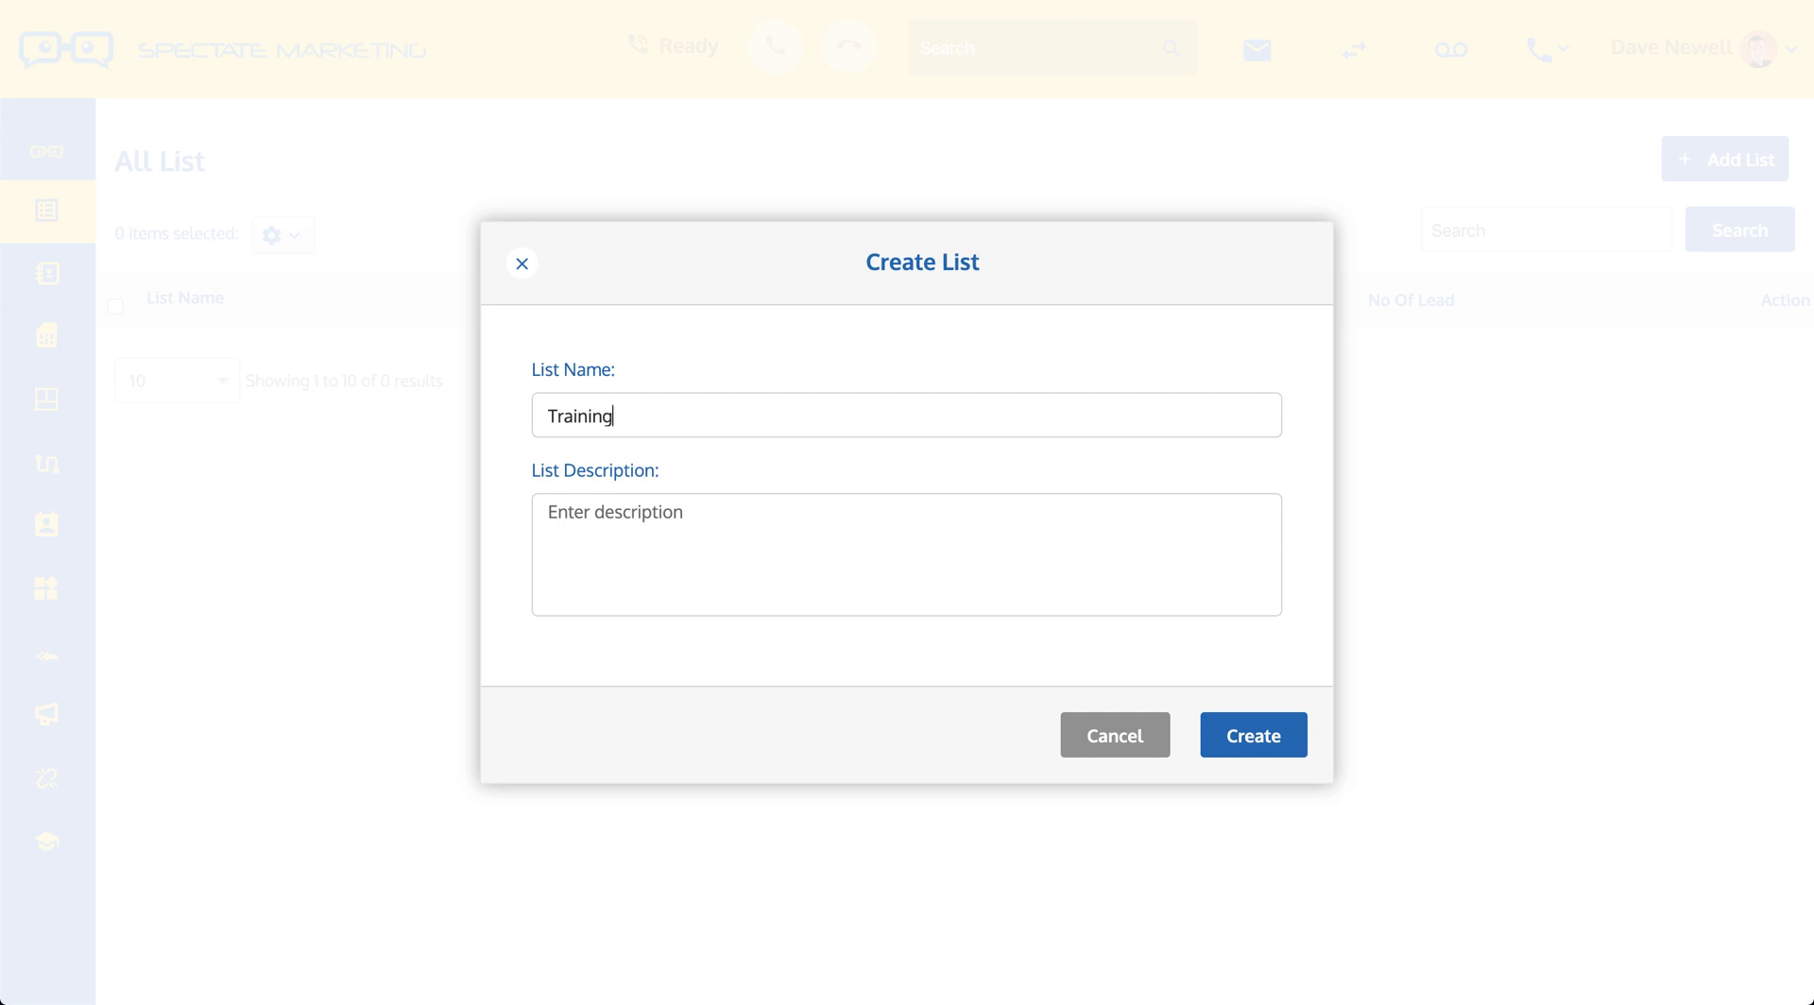
{"action": "type", "text": " Demo Lisr"}
{"action": "key", "text": "BackSpace"}
{"action": "type", "text": "t"}
{"action": "key", "text": "ctrl+a"}
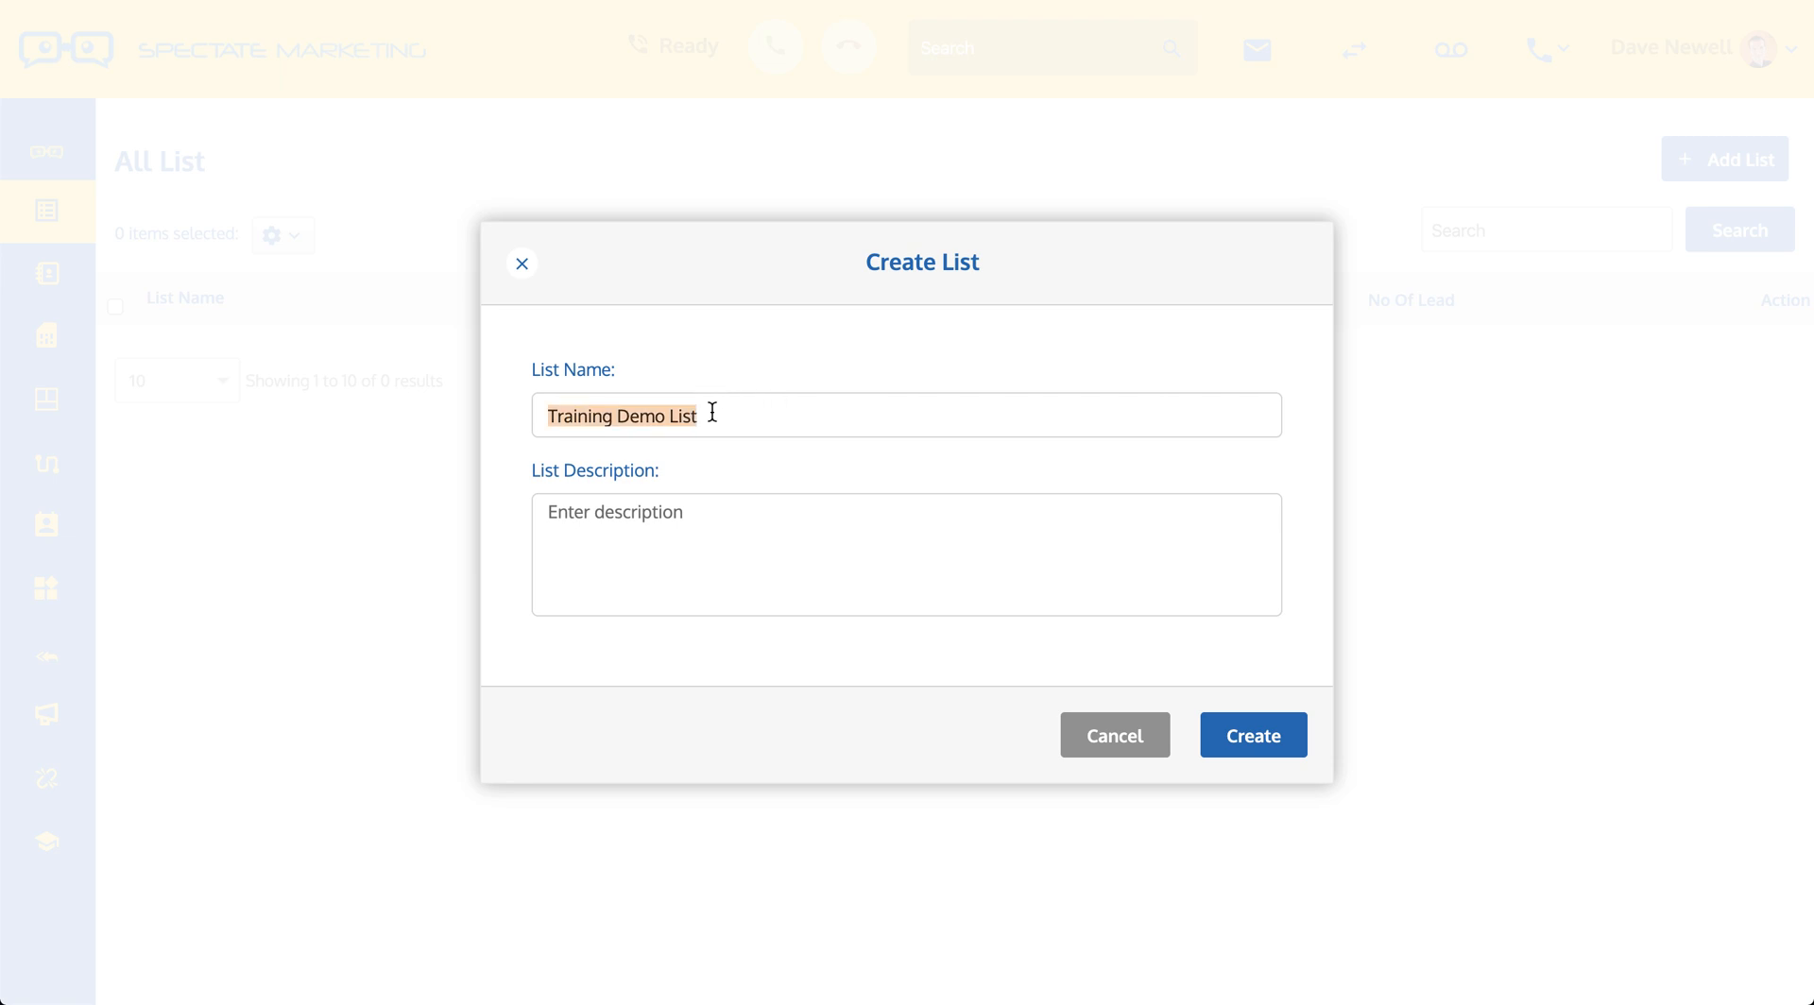
{"action": "left_click", "coordinate": [661, 536]}
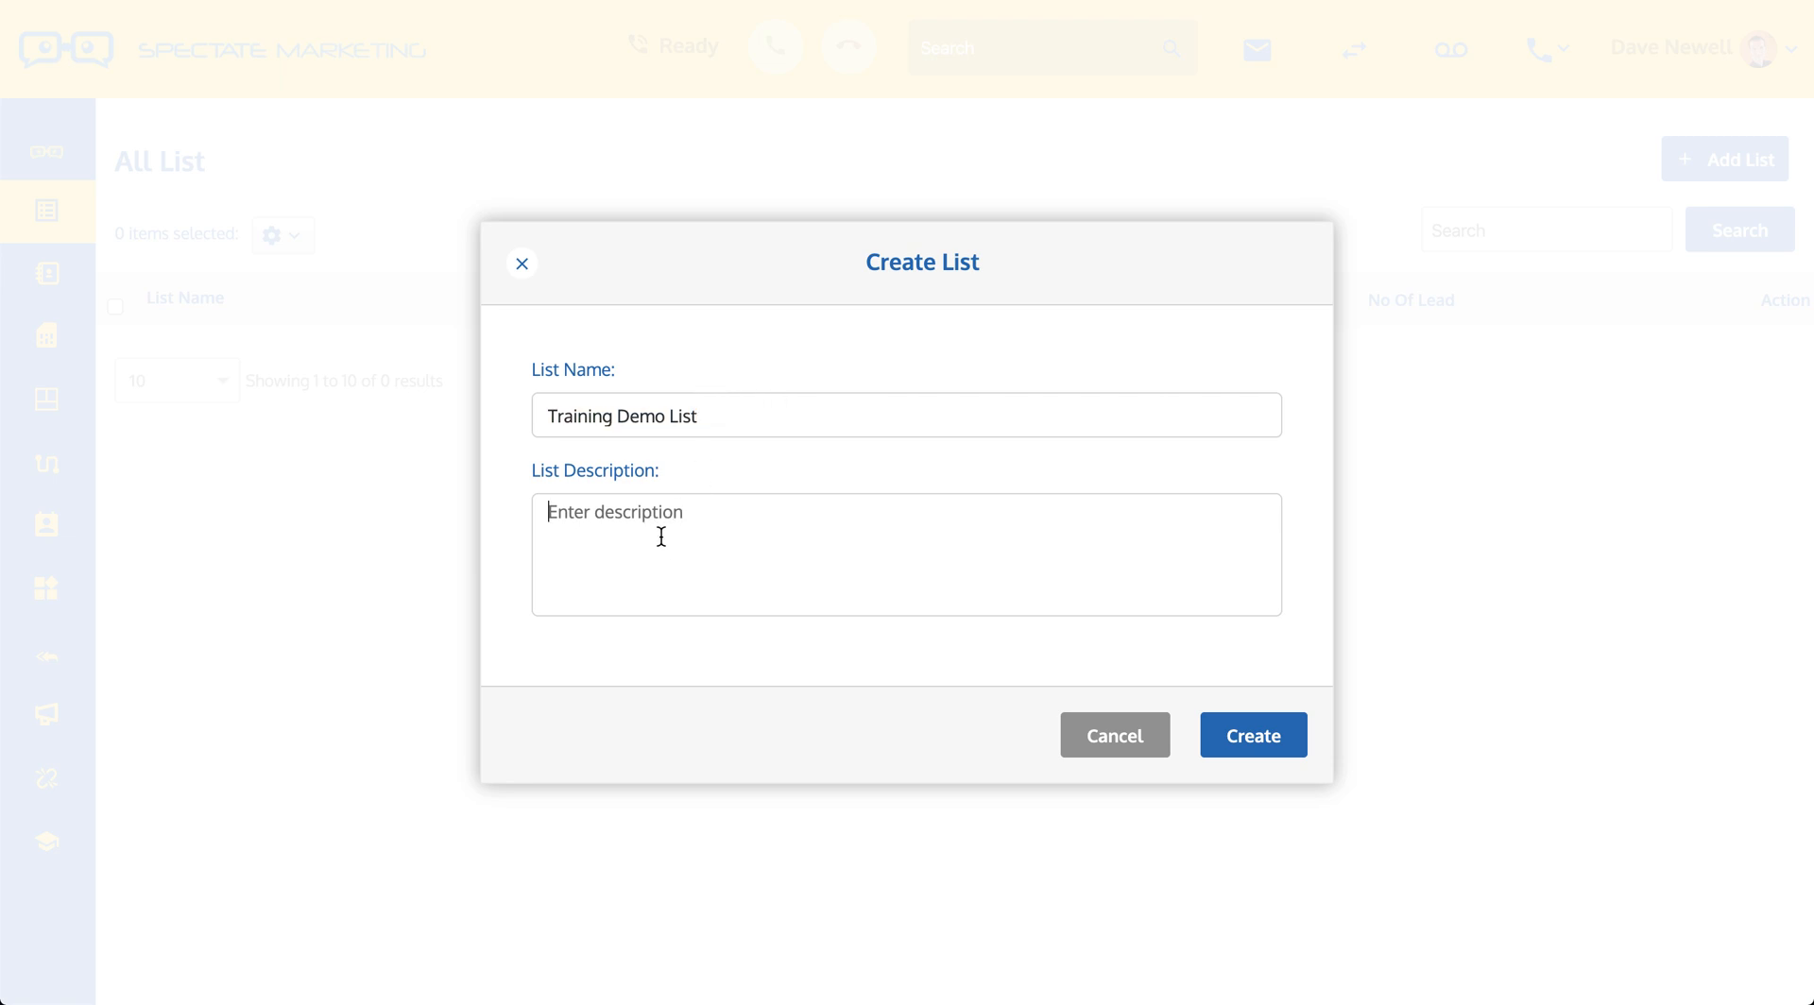
{"action": "type", "text": "Where I k"}
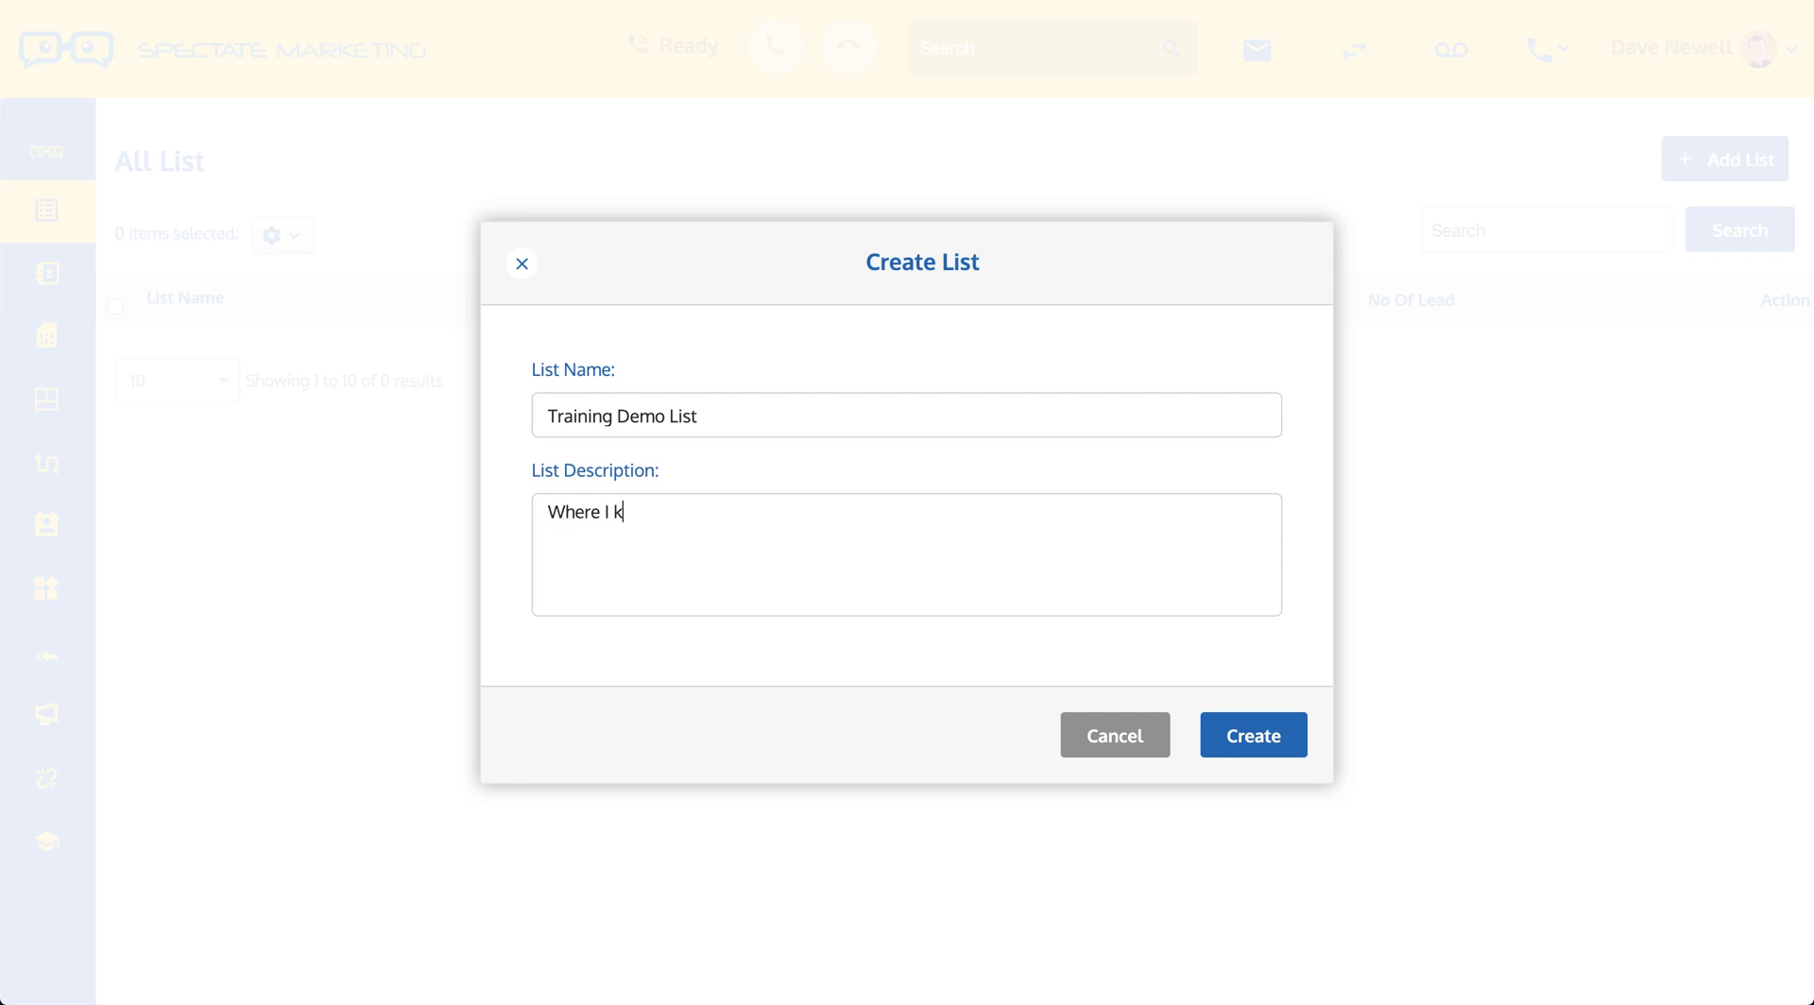
{"action": "type", "text": "eep my leads"}
{"action": "left_click", "coordinate": [1277, 743]}
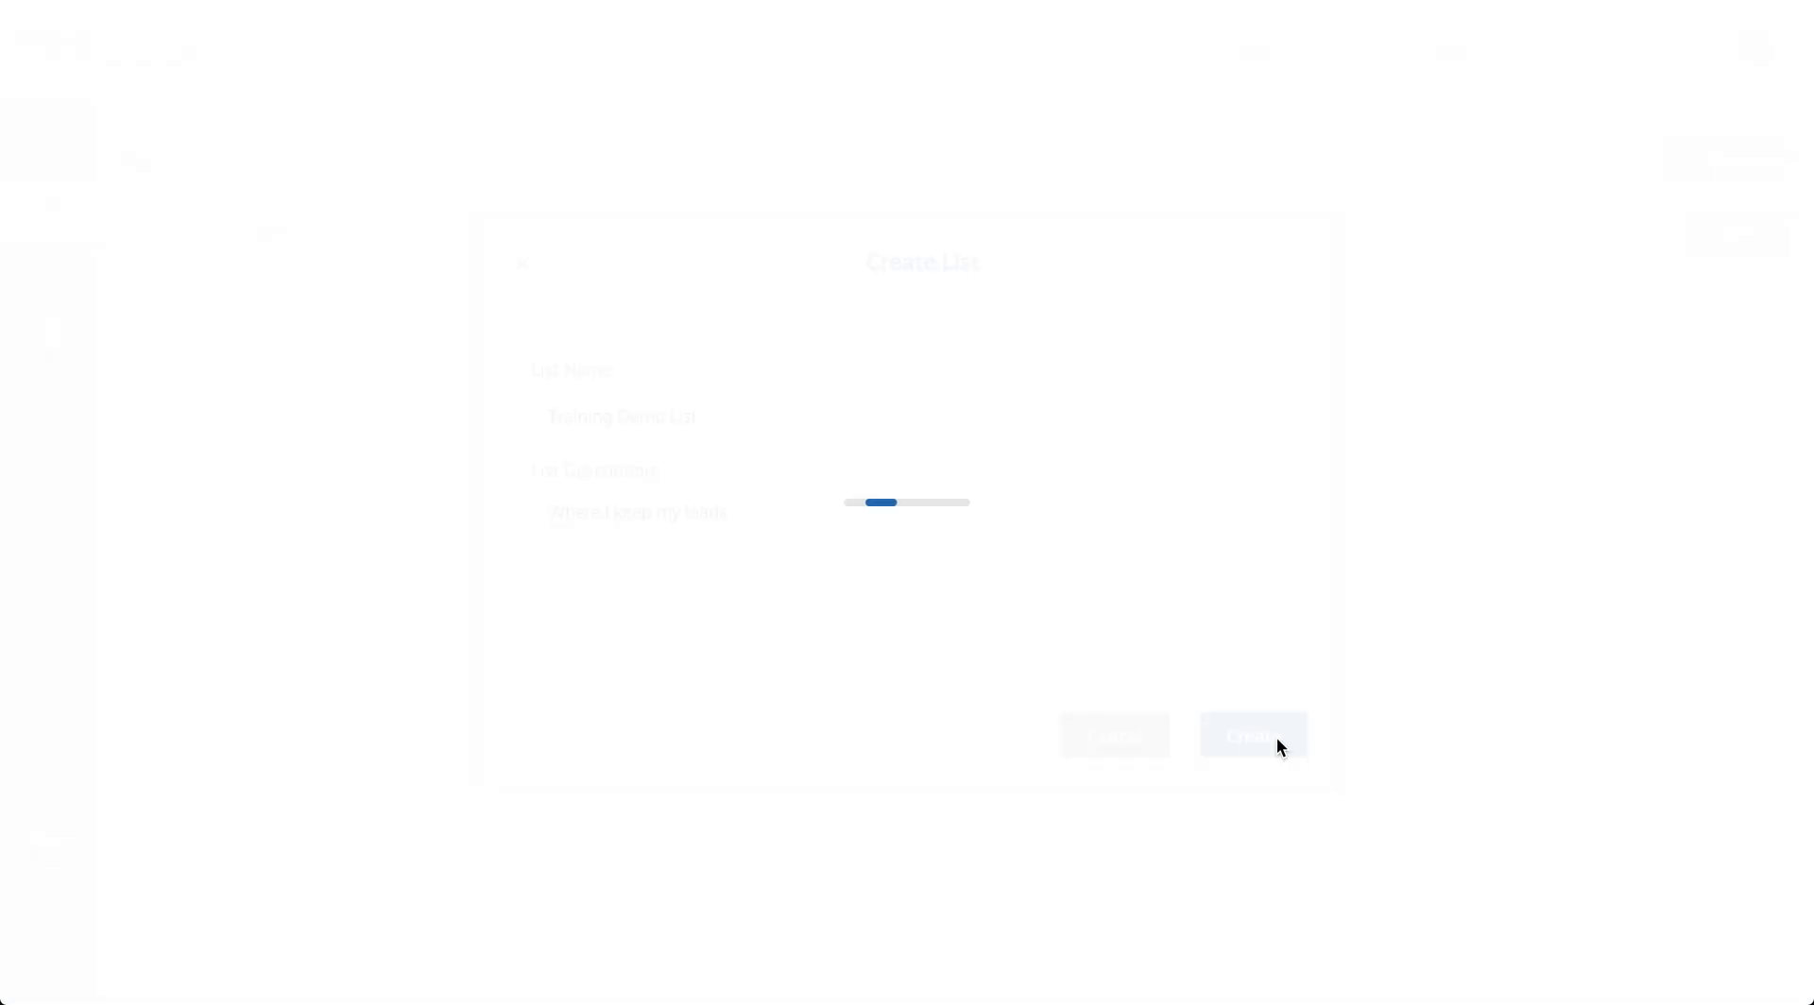
Step: Acknowledge the 'Directory saved successfully' message and bring up the Lists flyout
{"action": "left_click", "coordinate": [910, 616]}
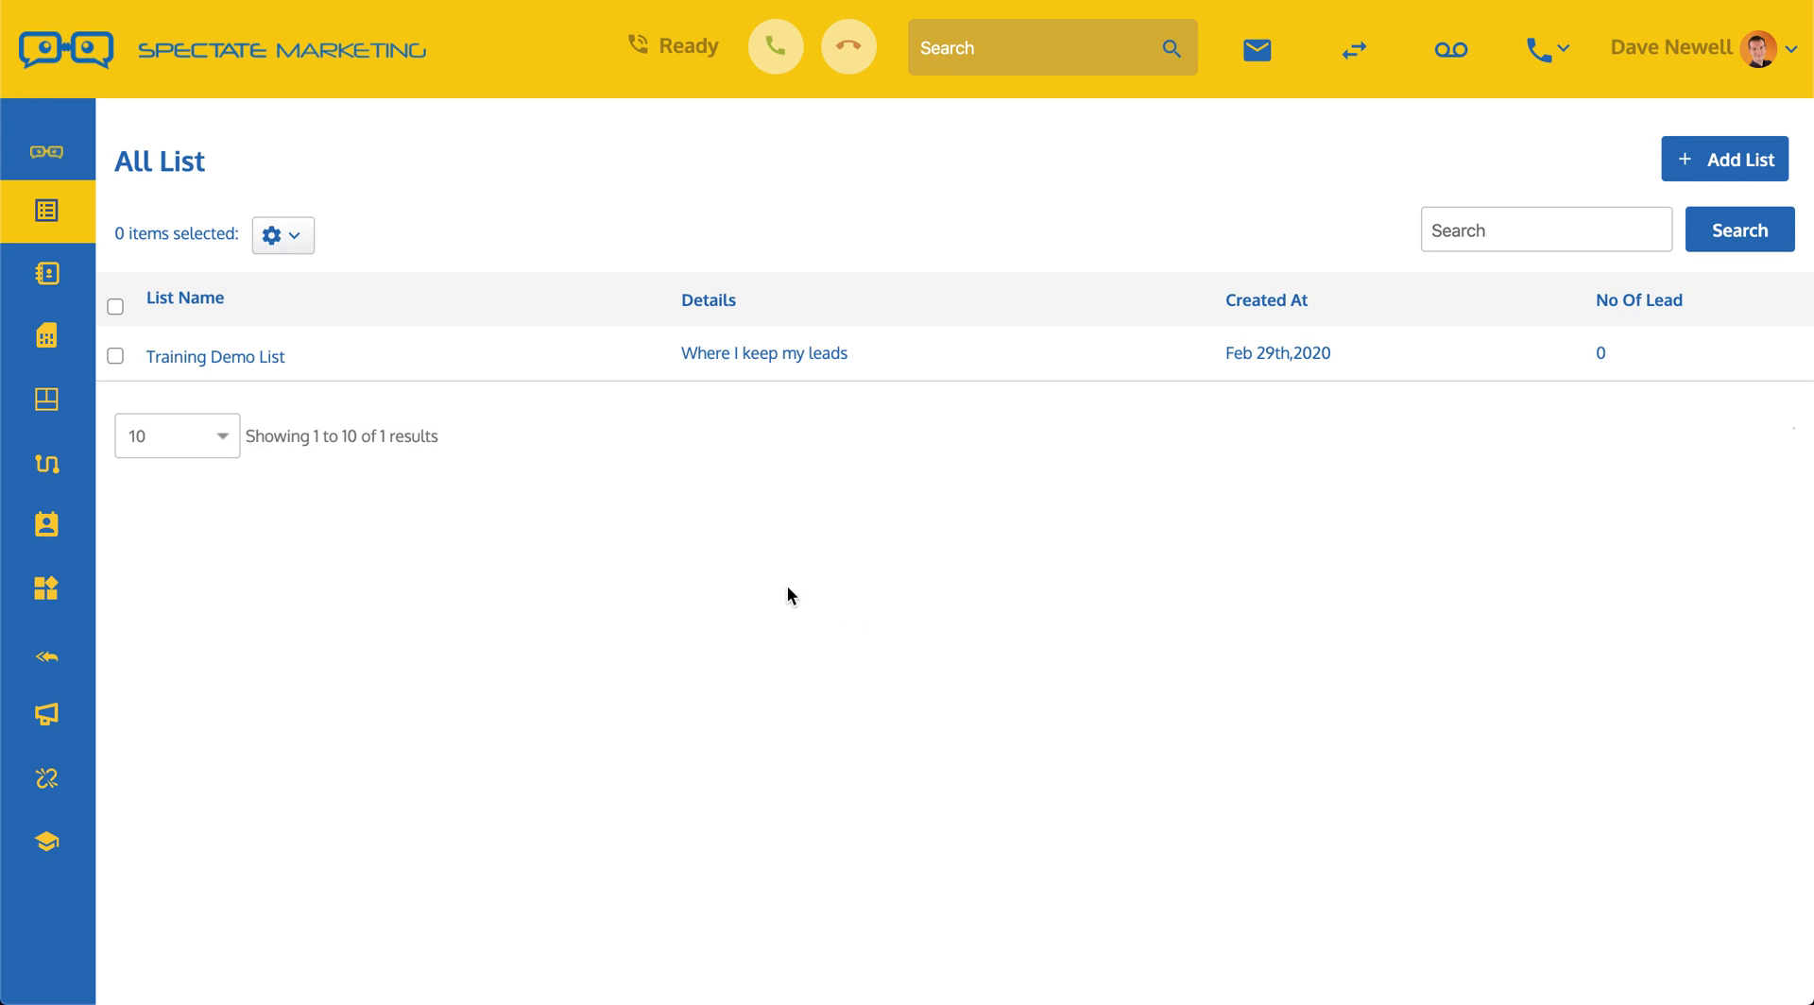
{"action": "mouse_move", "coordinate": [49, 223]}
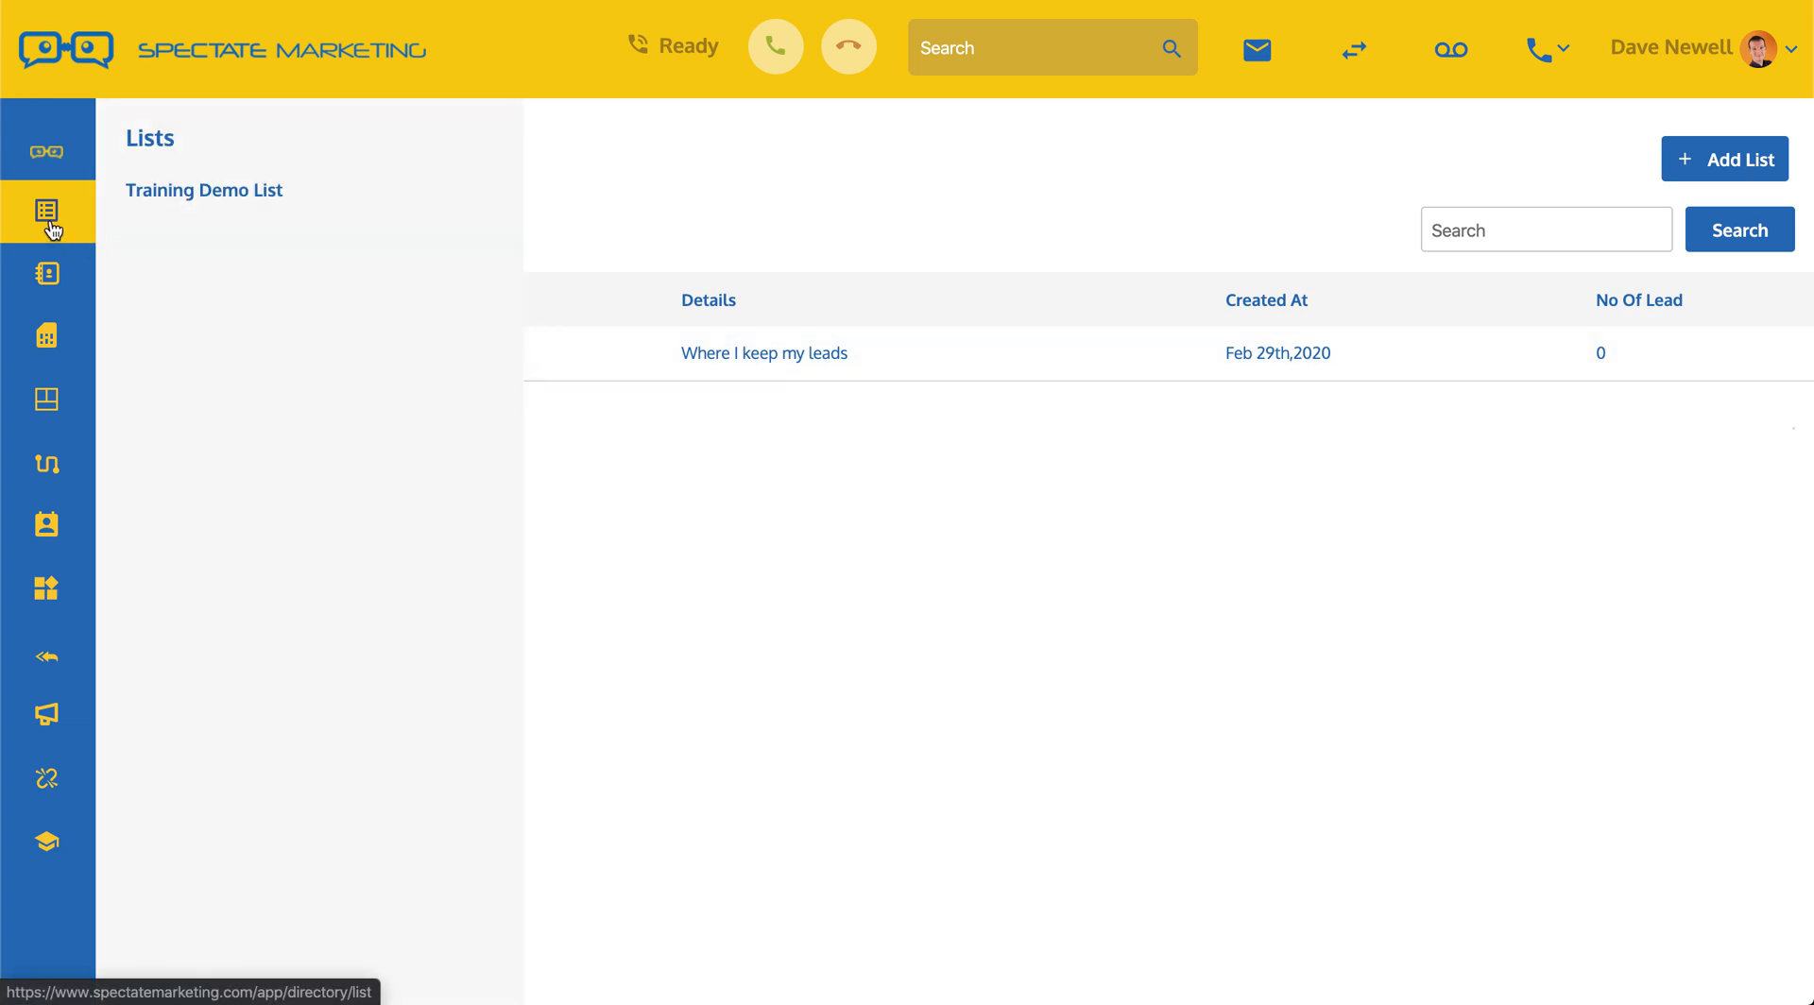
Step: Open Training Demo List and start a blank Create New Lead form
{"action": "left_click", "coordinate": [175, 196]}
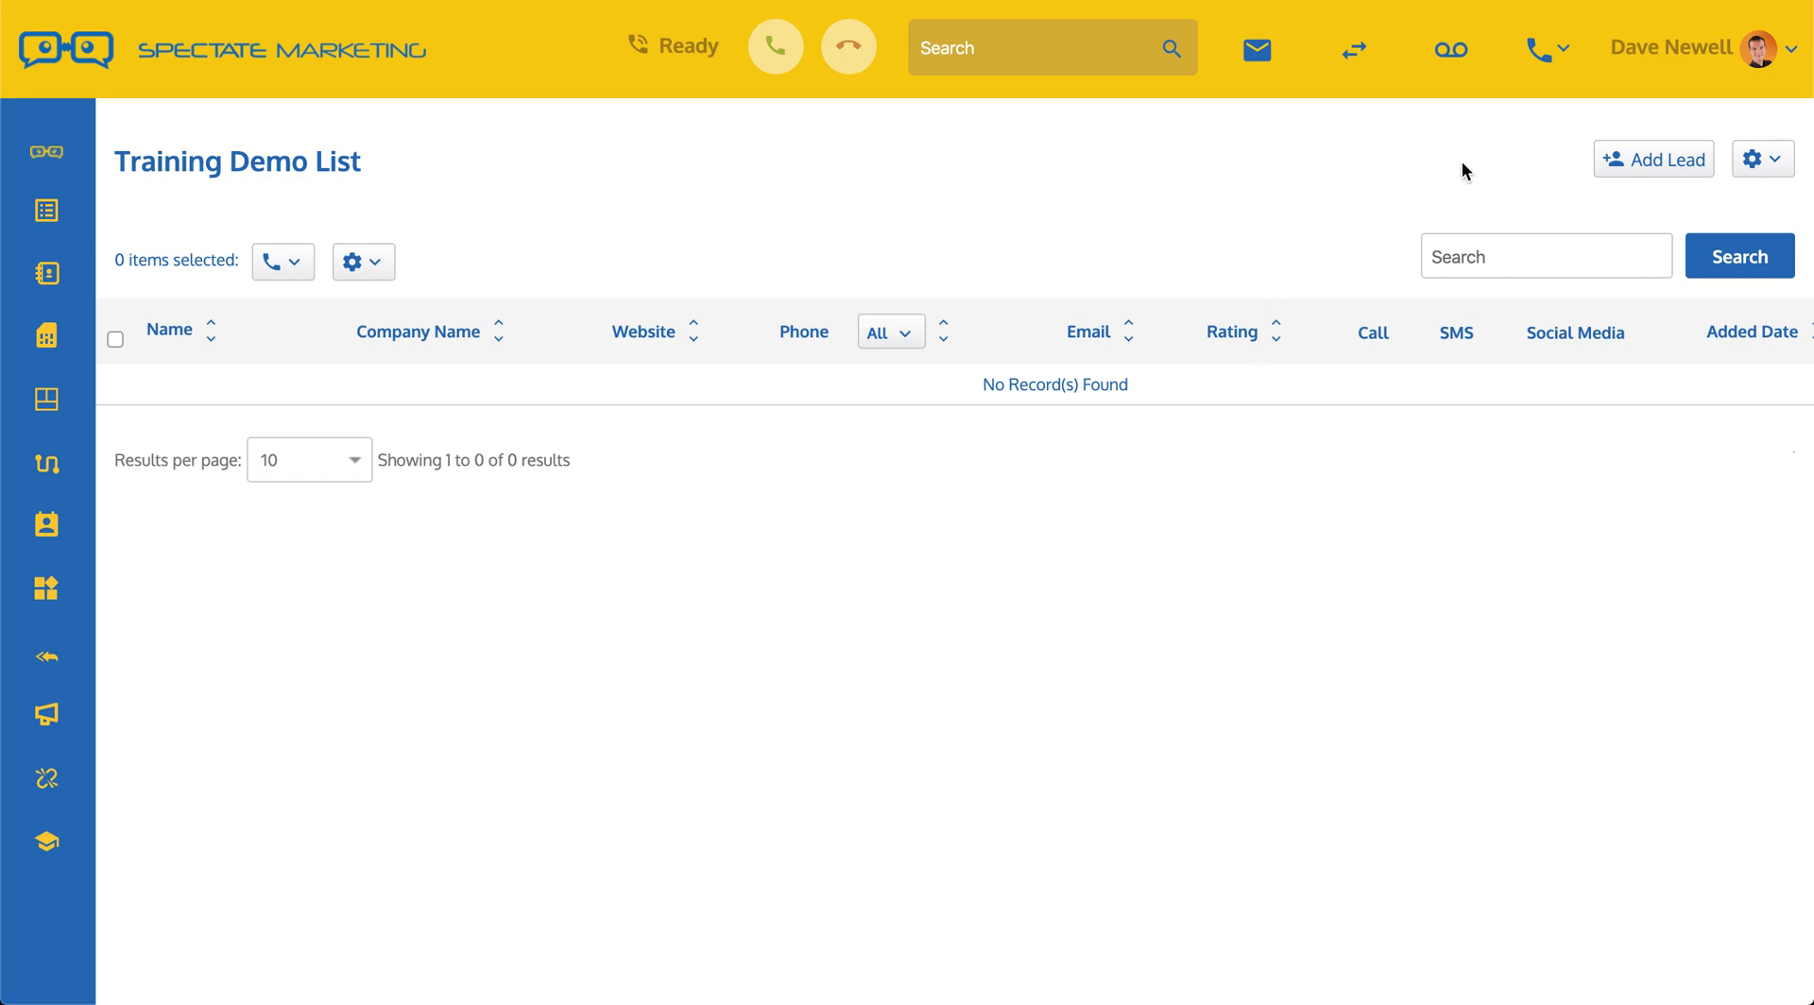
{"action": "left_click", "coordinate": [1669, 161]}
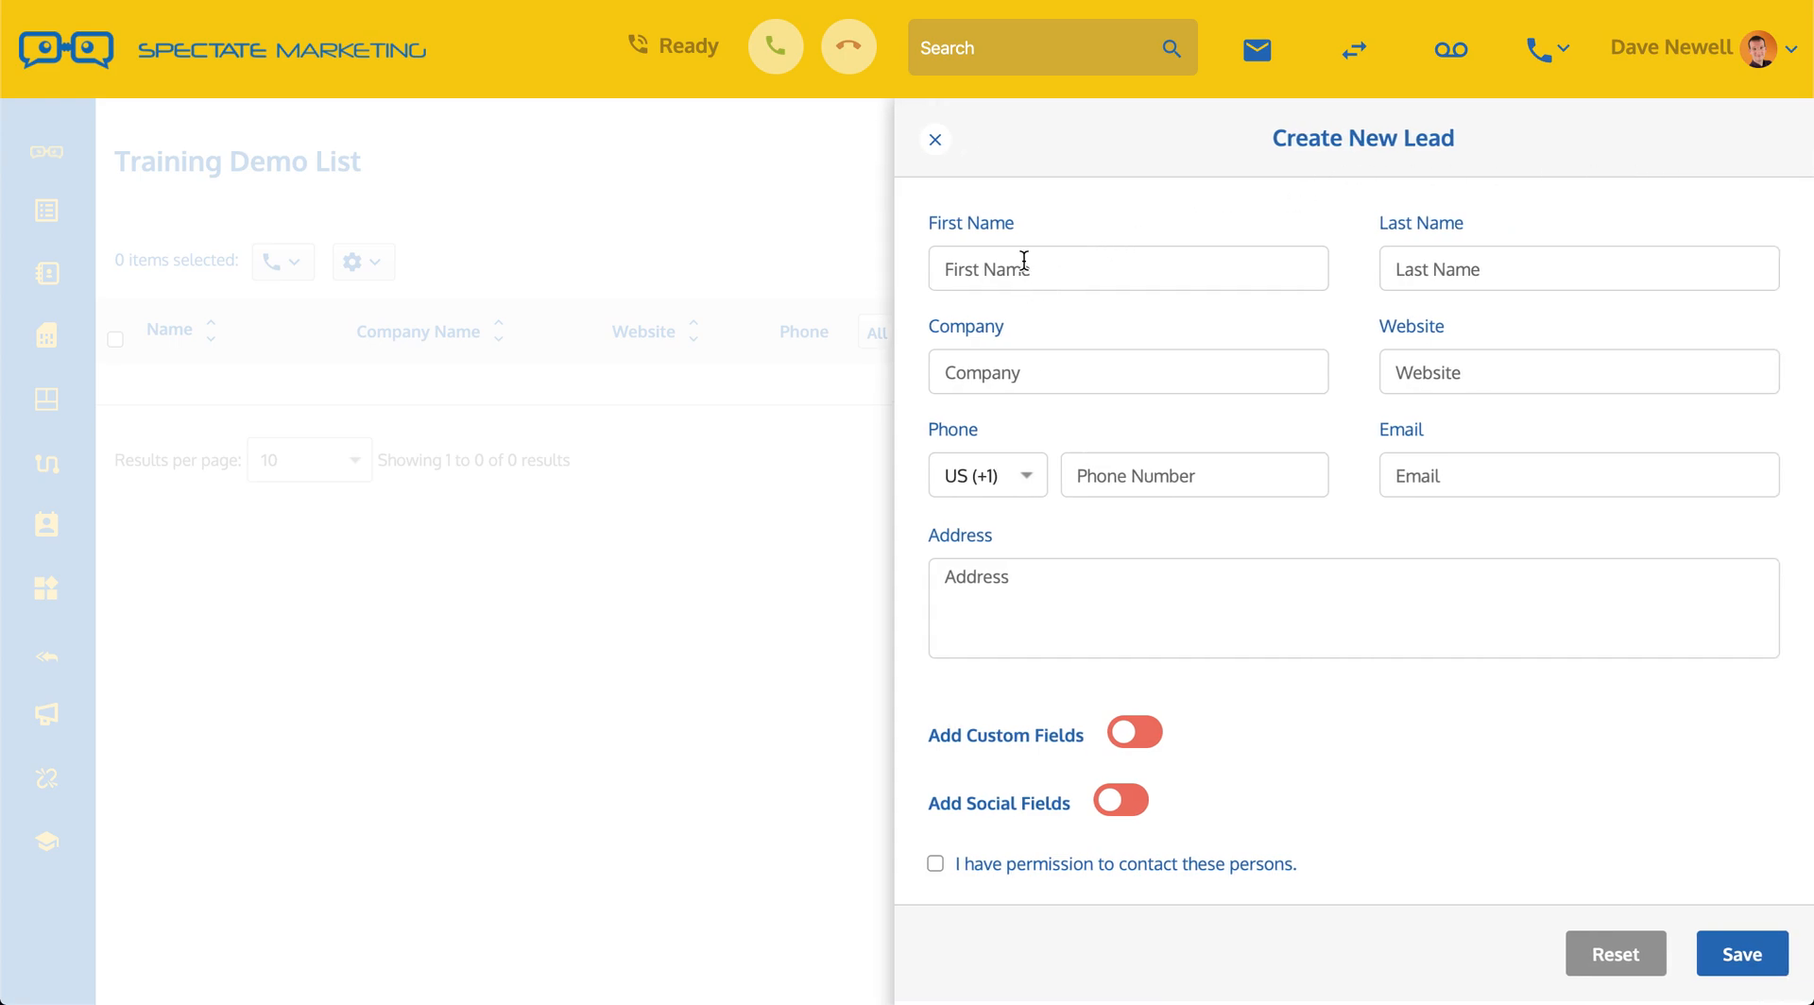
Step: Enter the lead's first name, last name and phone number
{"action": "type", "text": "Suzy"}
{"action": "left_click", "coordinate": [1413, 265]}
{"action": "type", "text": "Homebuyer"}
{"action": "left_click", "coordinate": [1165, 477]}
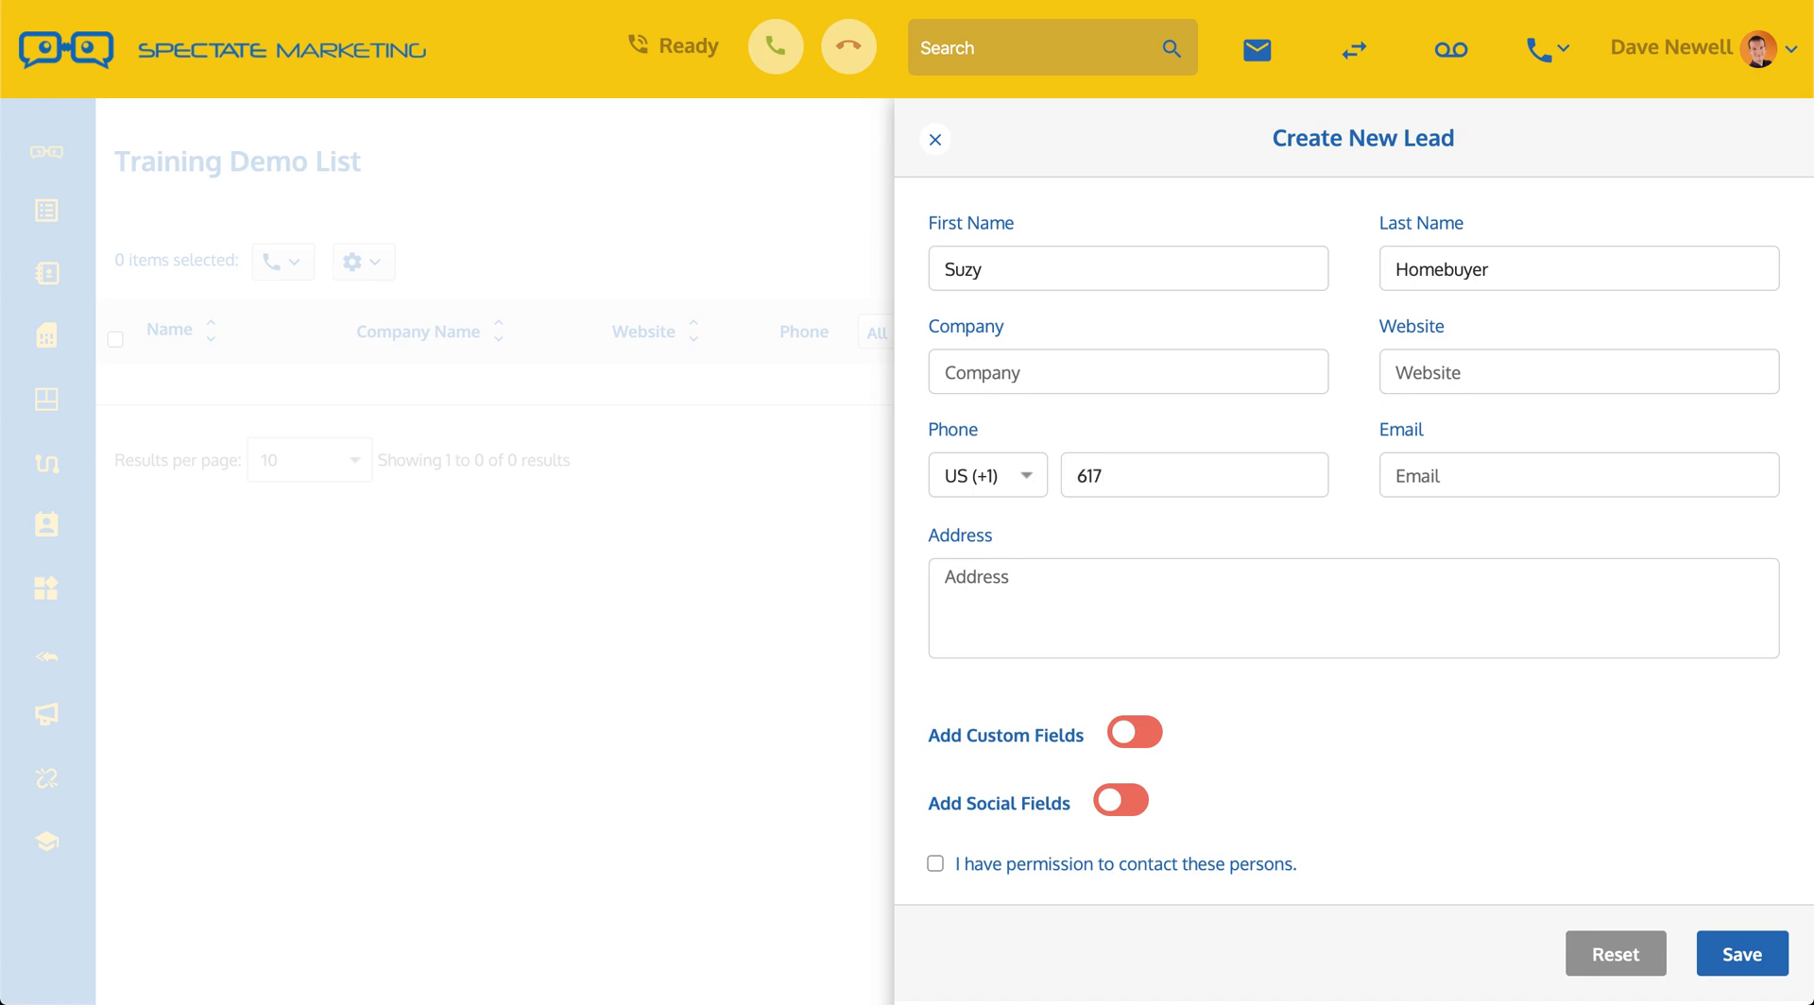
Step: Tick 'I have permission to contact these persons', leaving the social fields section off
{"action": "scroll", "coordinate": [1271, 626], "scroll_direction": "down", "scroll_amount": 1}
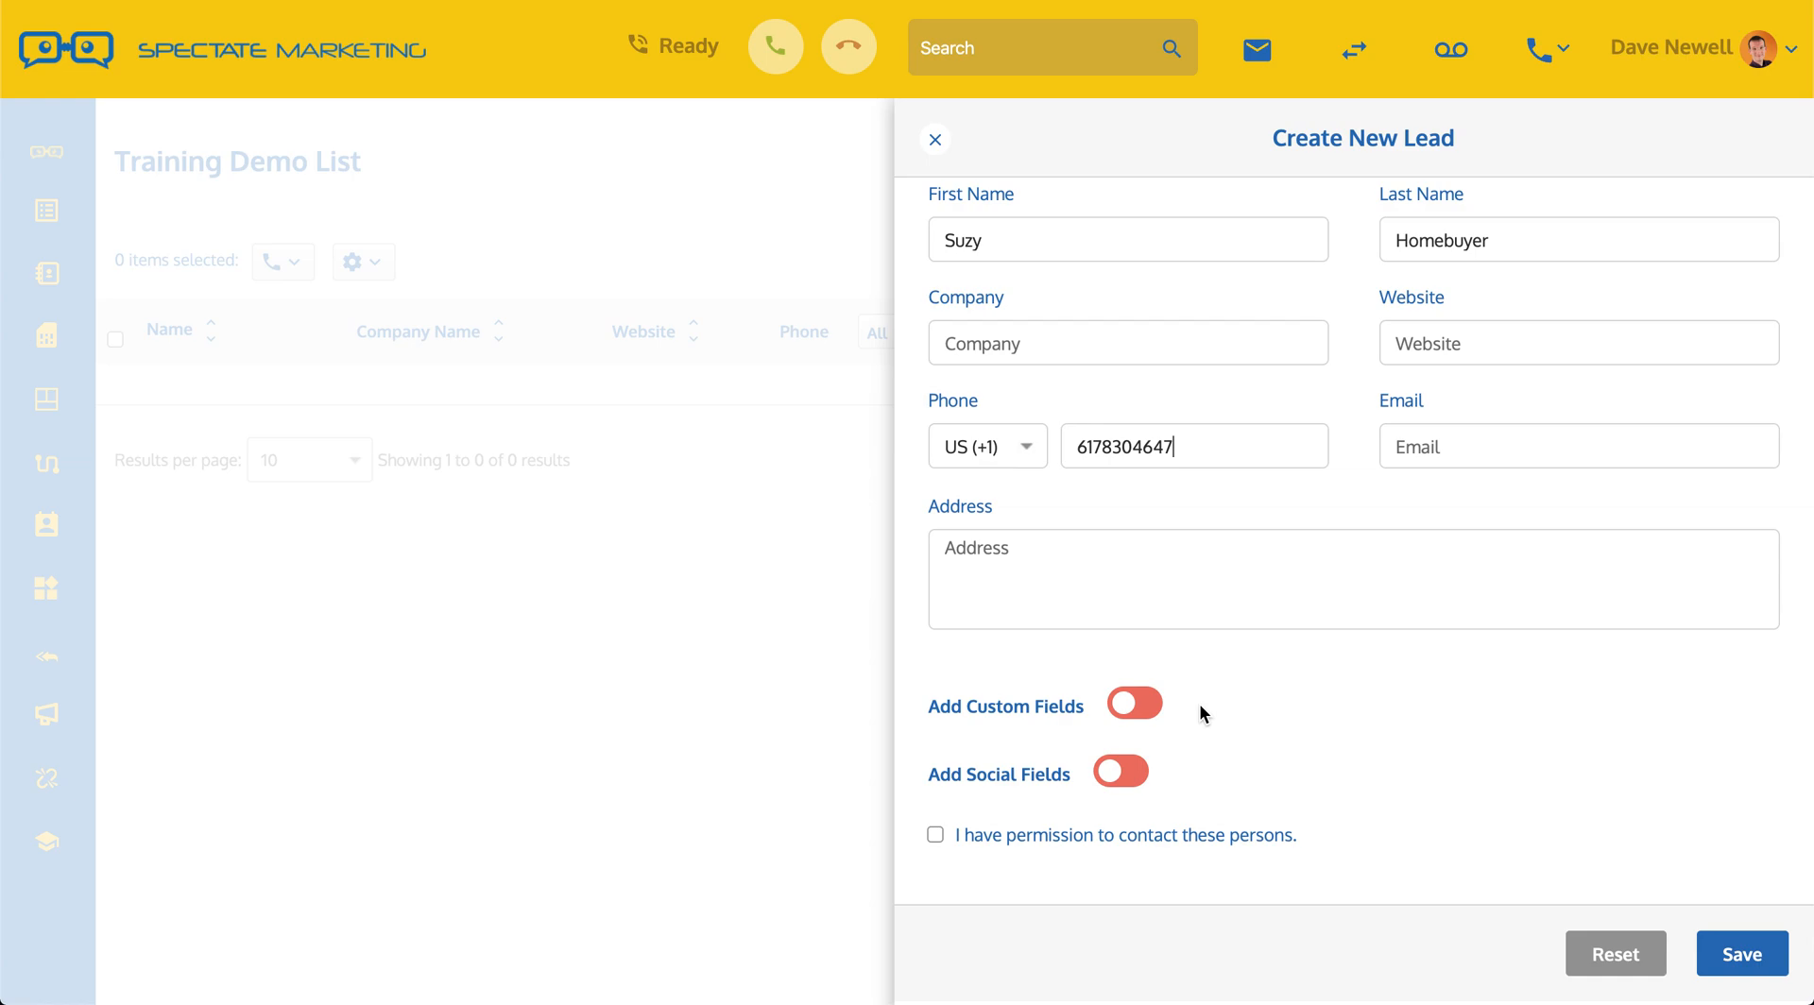
{"action": "left_click", "coordinate": [1103, 773]}
{"action": "scroll", "coordinate": [1277, 734], "scroll_direction": "down", "scroll_amount": 1}
{"action": "left_click", "coordinate": [1121, 771]}
{"action": "scroll", "coordinate": [1302, 758], "scroll_direction": "down", "scroll_amount": 2}
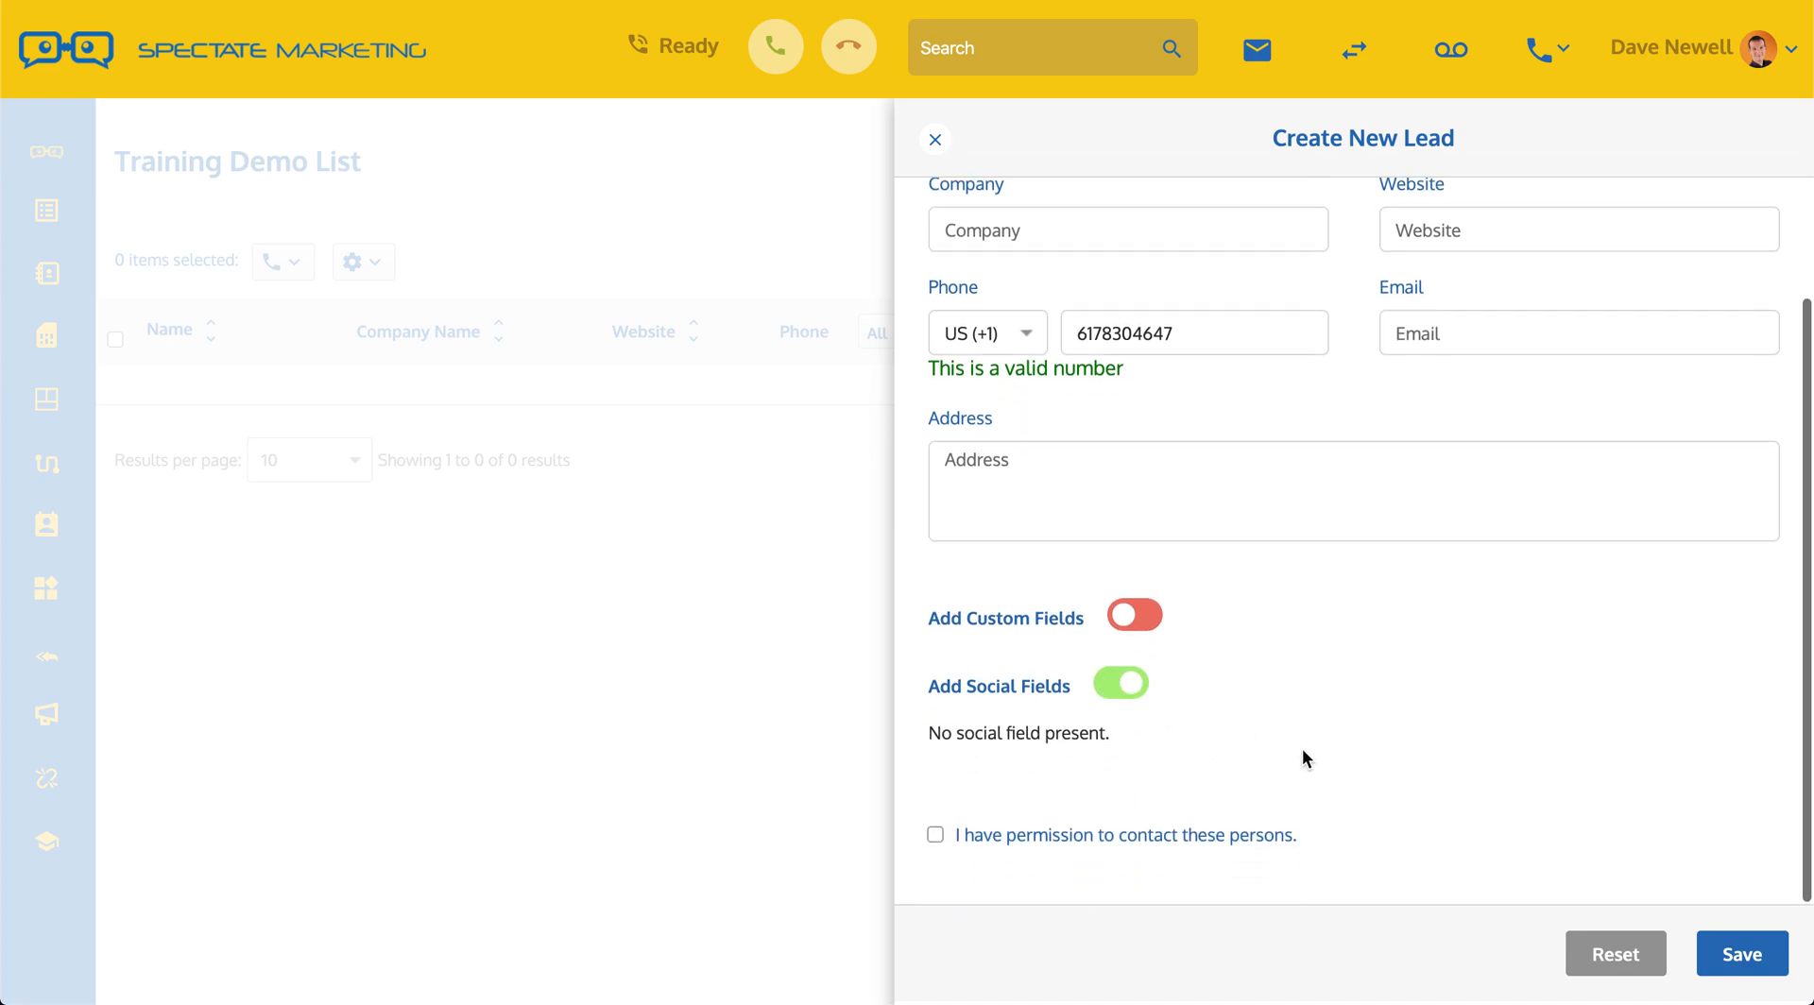
{"action": "left_click", "coordinate": [1133, 694]}
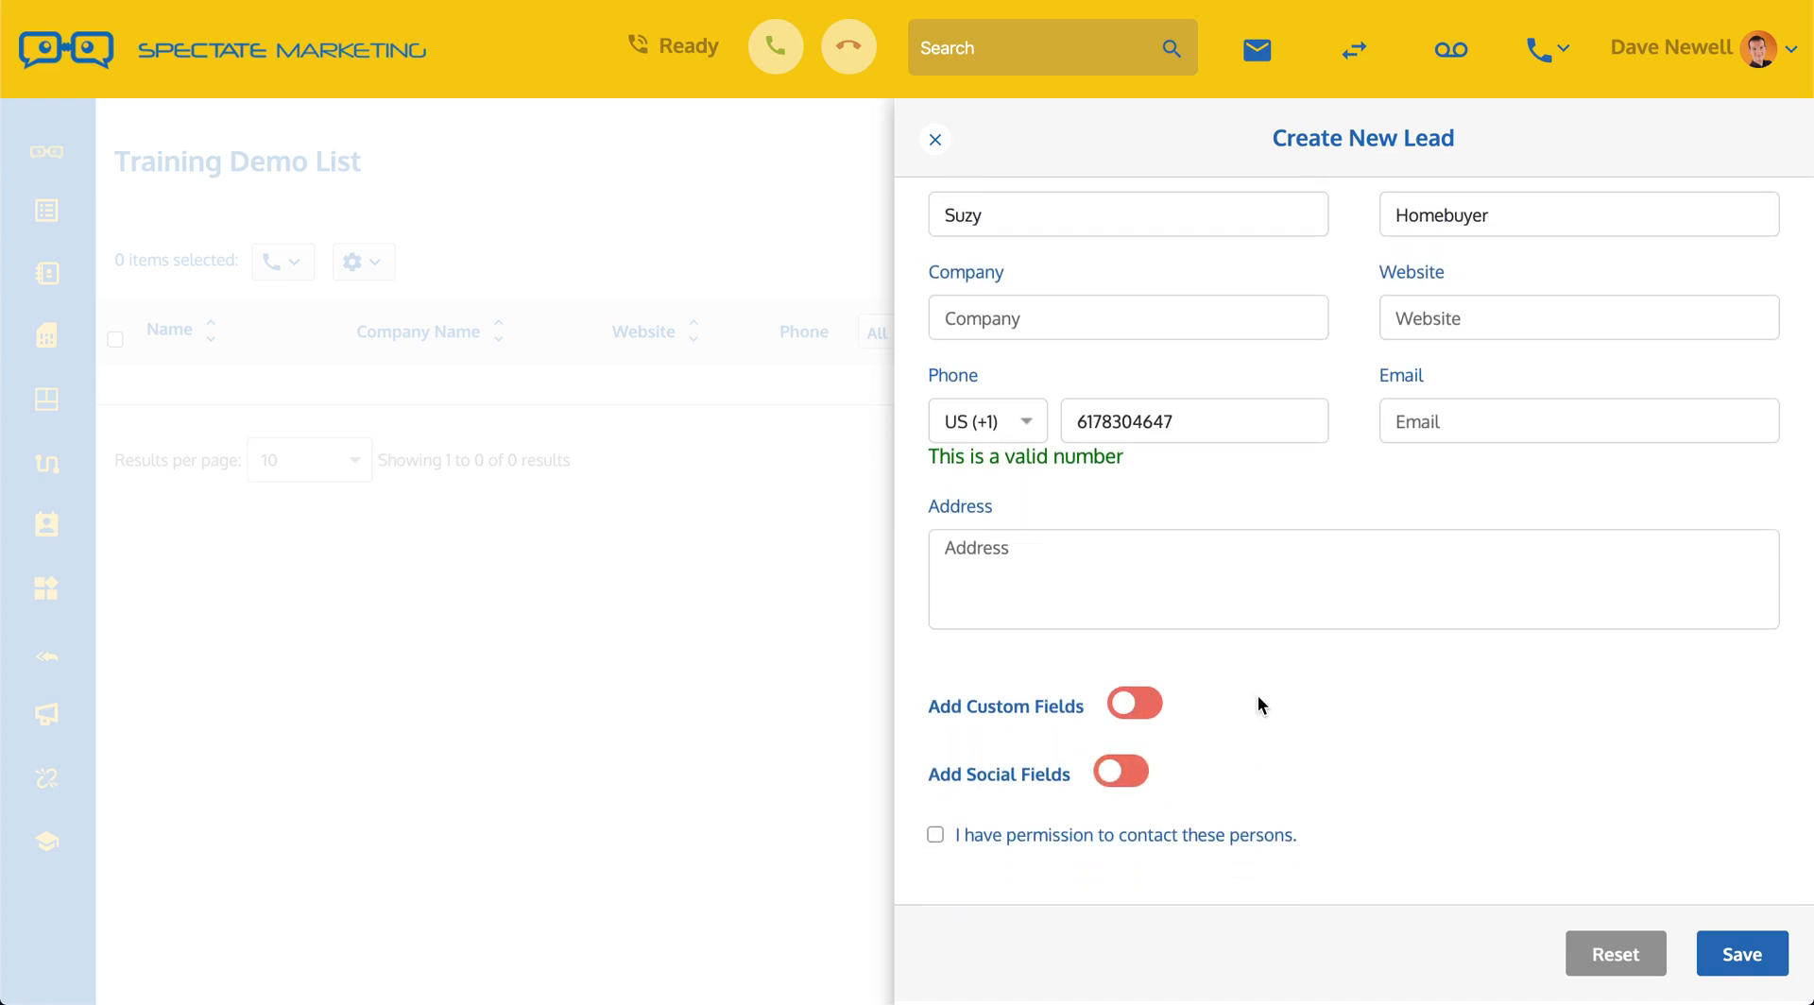
{"action": "scroll", "coordinate": [1288, 571], "scroll_direction": "up", "scroll_amount": 1}
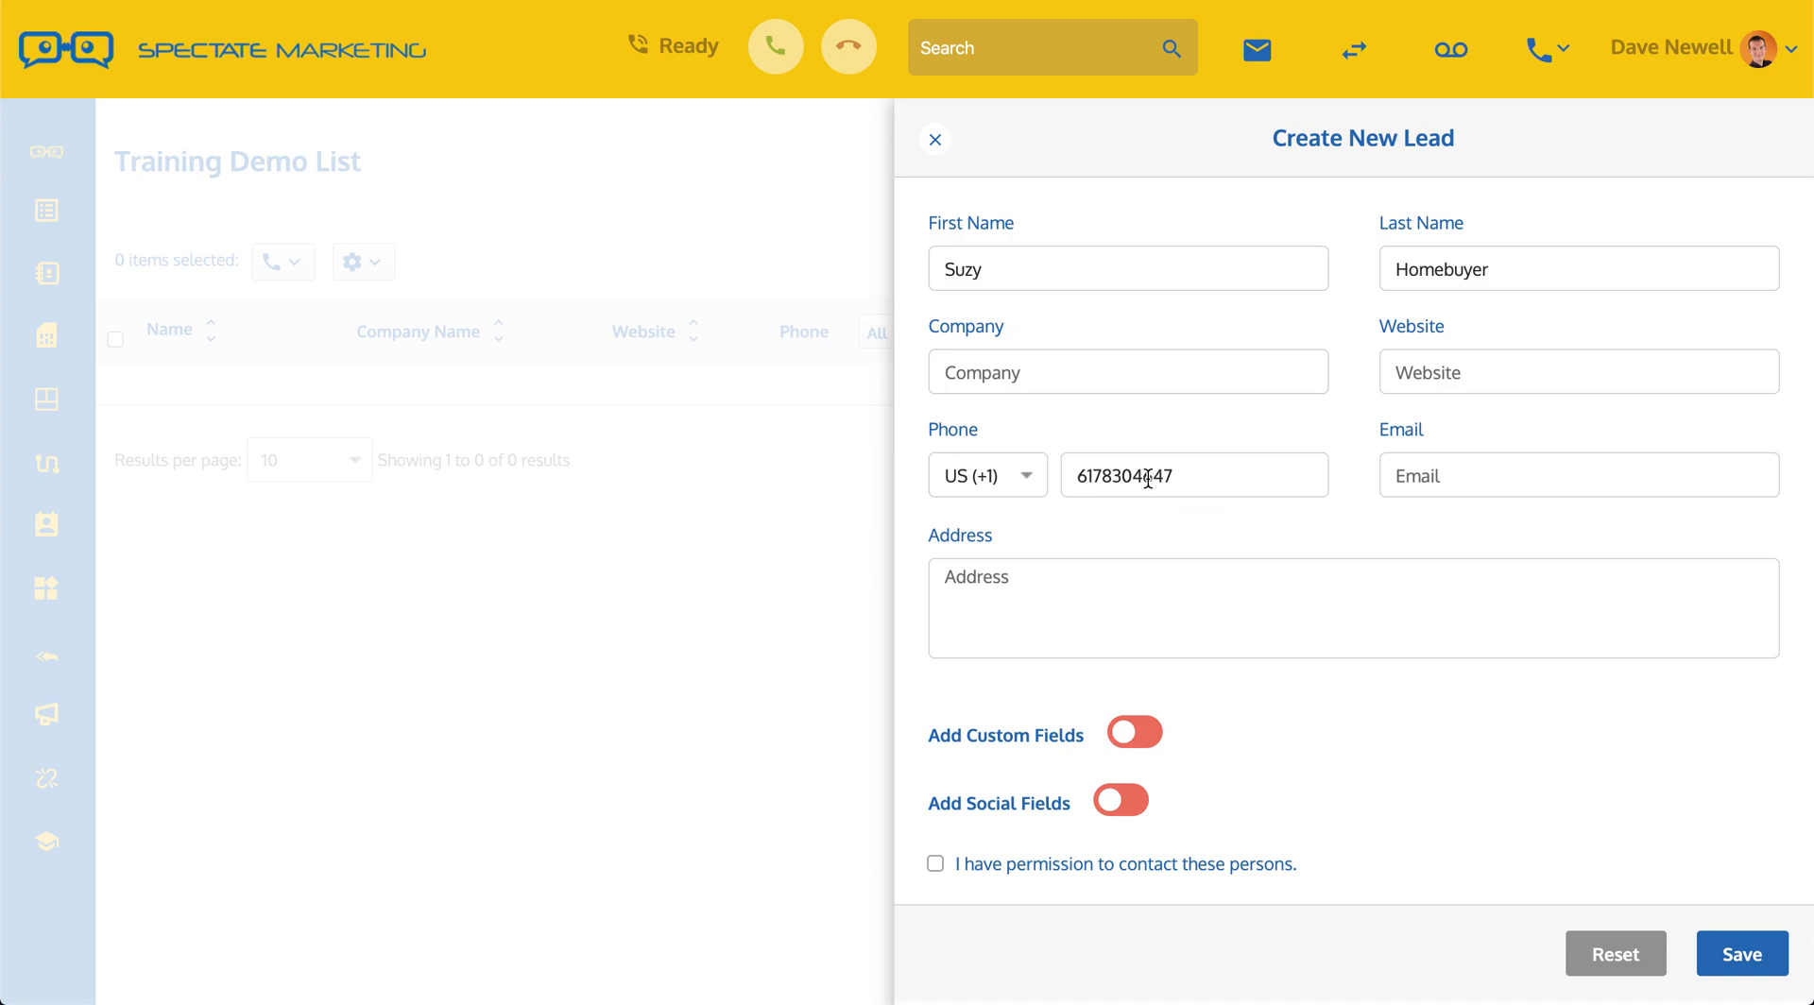
{"action": "scroll", "coordinate": [1273, 727], "scroll_direction": "down", "scroll_amount": 1}
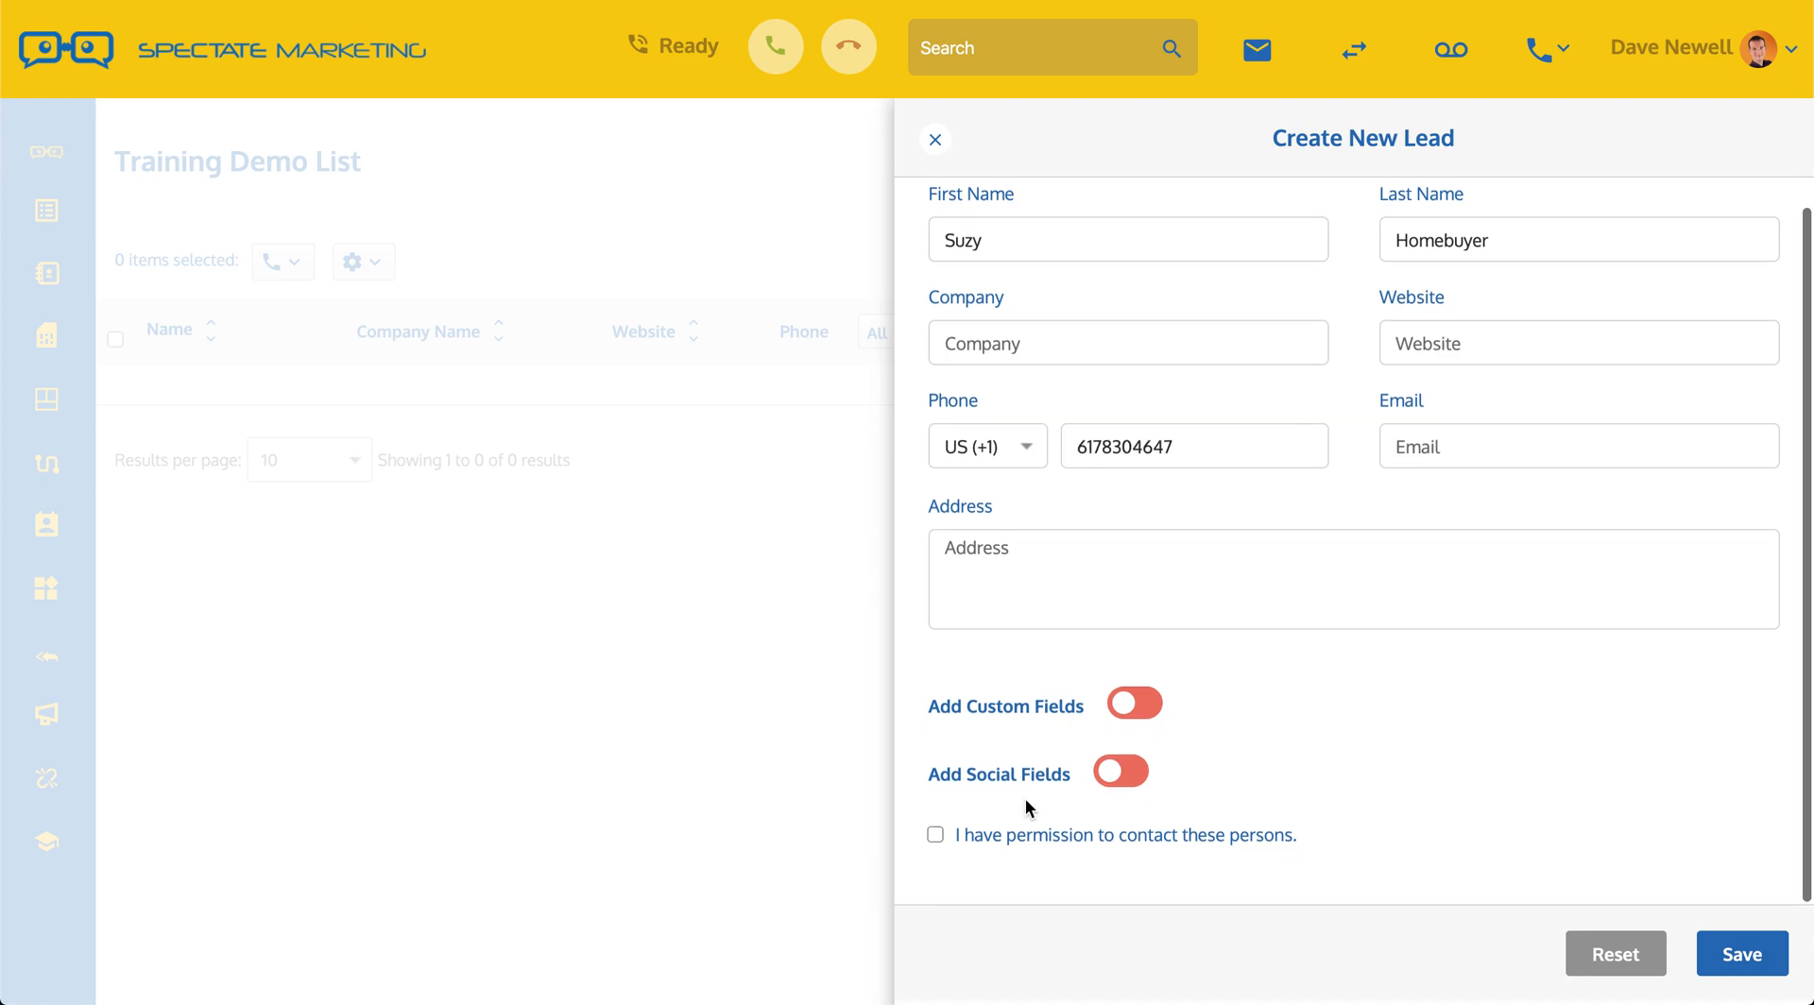
{"action": "left_click", "coordinate": [936, 835]}
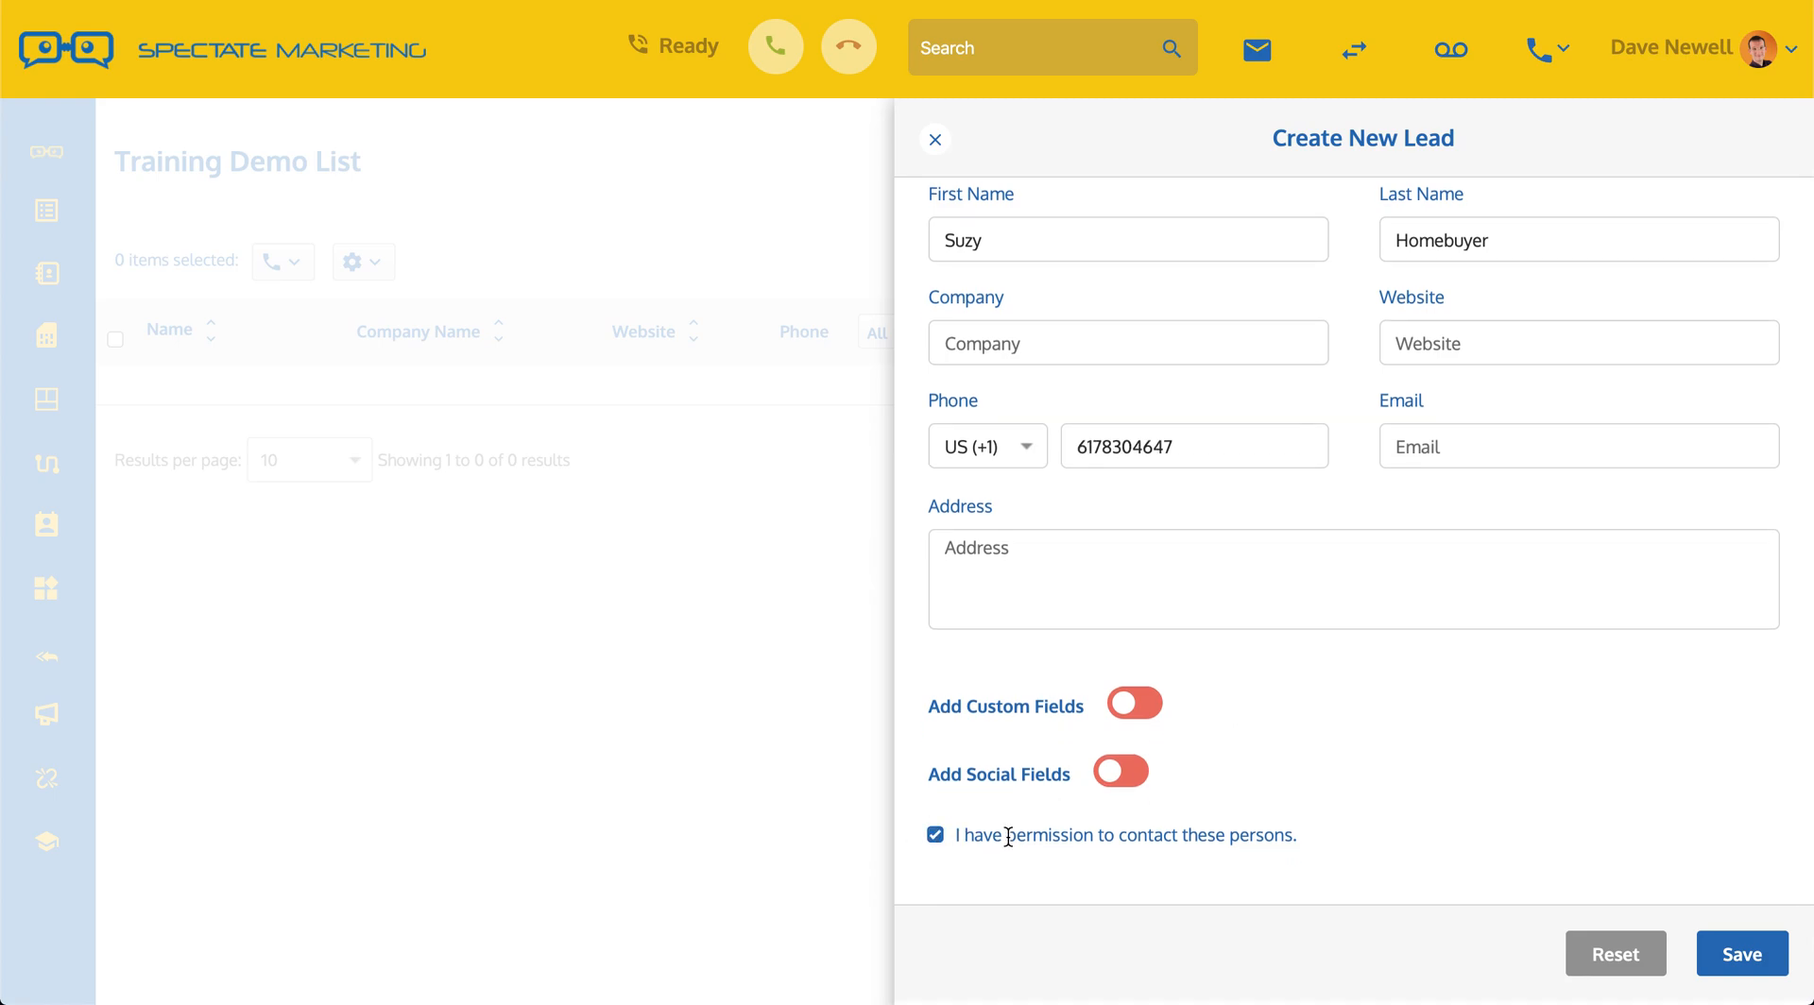
{"action": "left_click_drag", "start_coordinate": [1266, 833], "coordinate": [984, 836]}
{"action": "left_click", "coordinate": [1279, 839]}
Step: Save the lead and dismiss the 'Lead saved successfully' confirmation
{"action": "left_click", "coordinate": [1745, 956]}
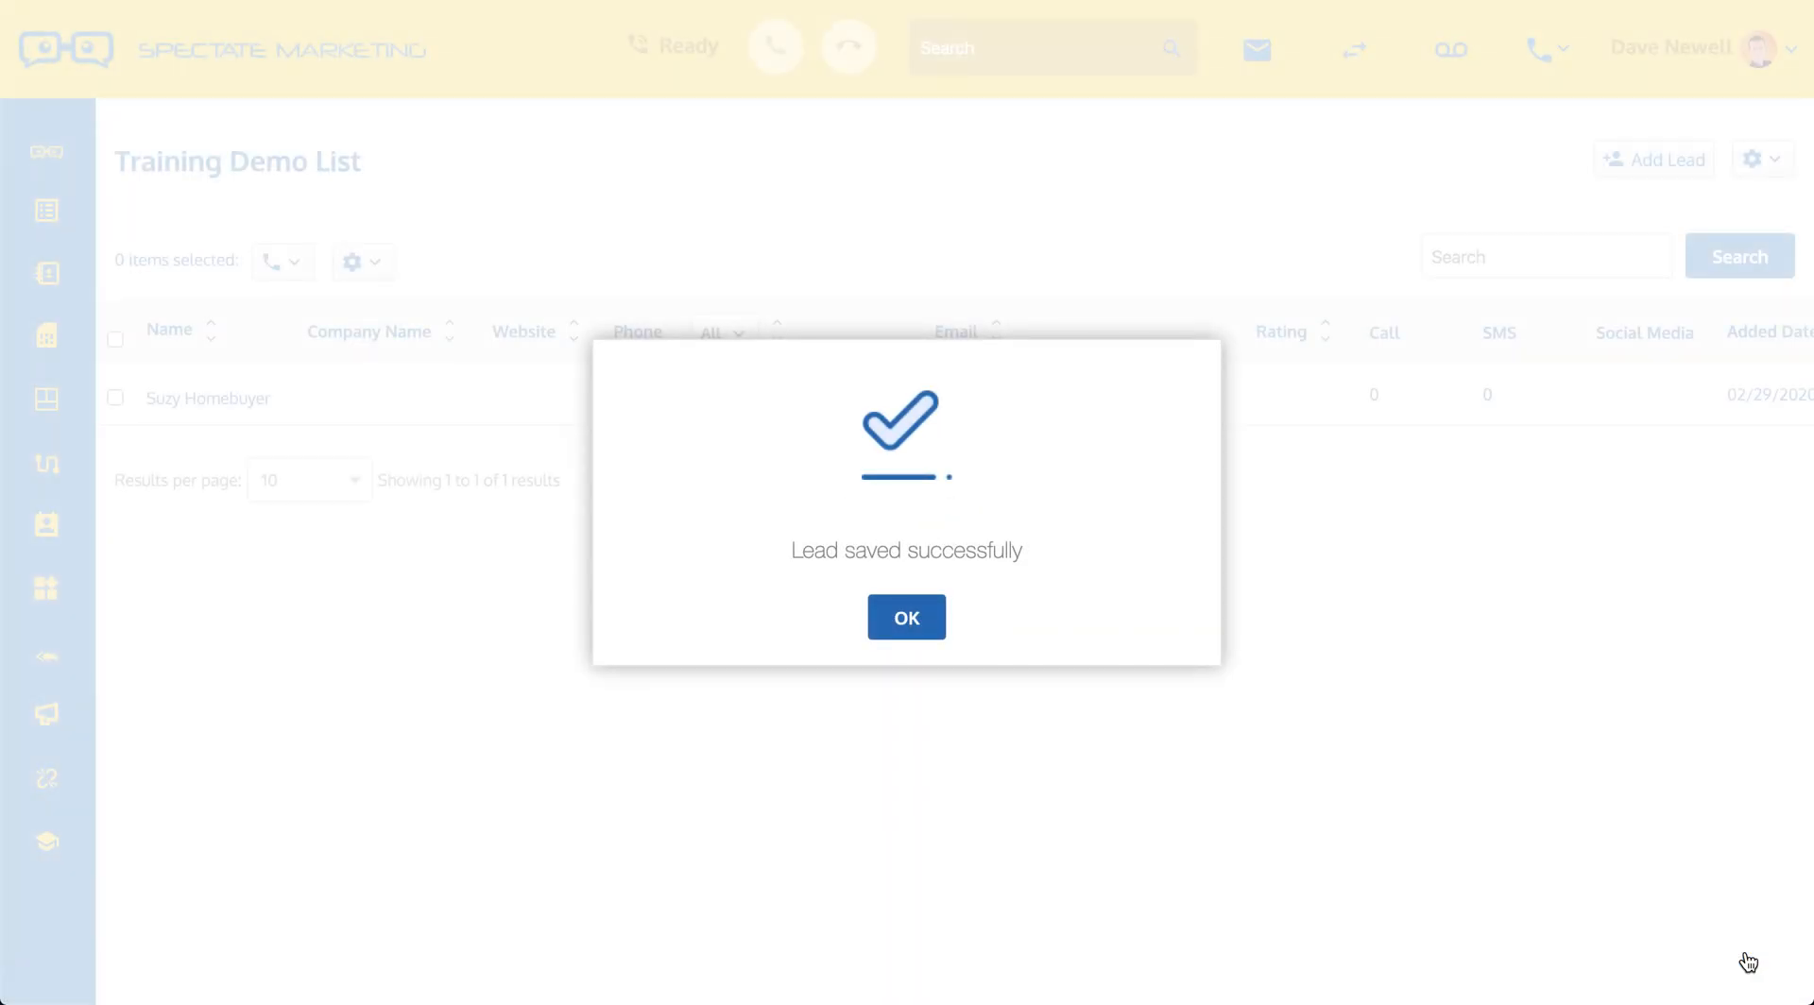
{"action": "left_click", "coordinate": [907, 617]}
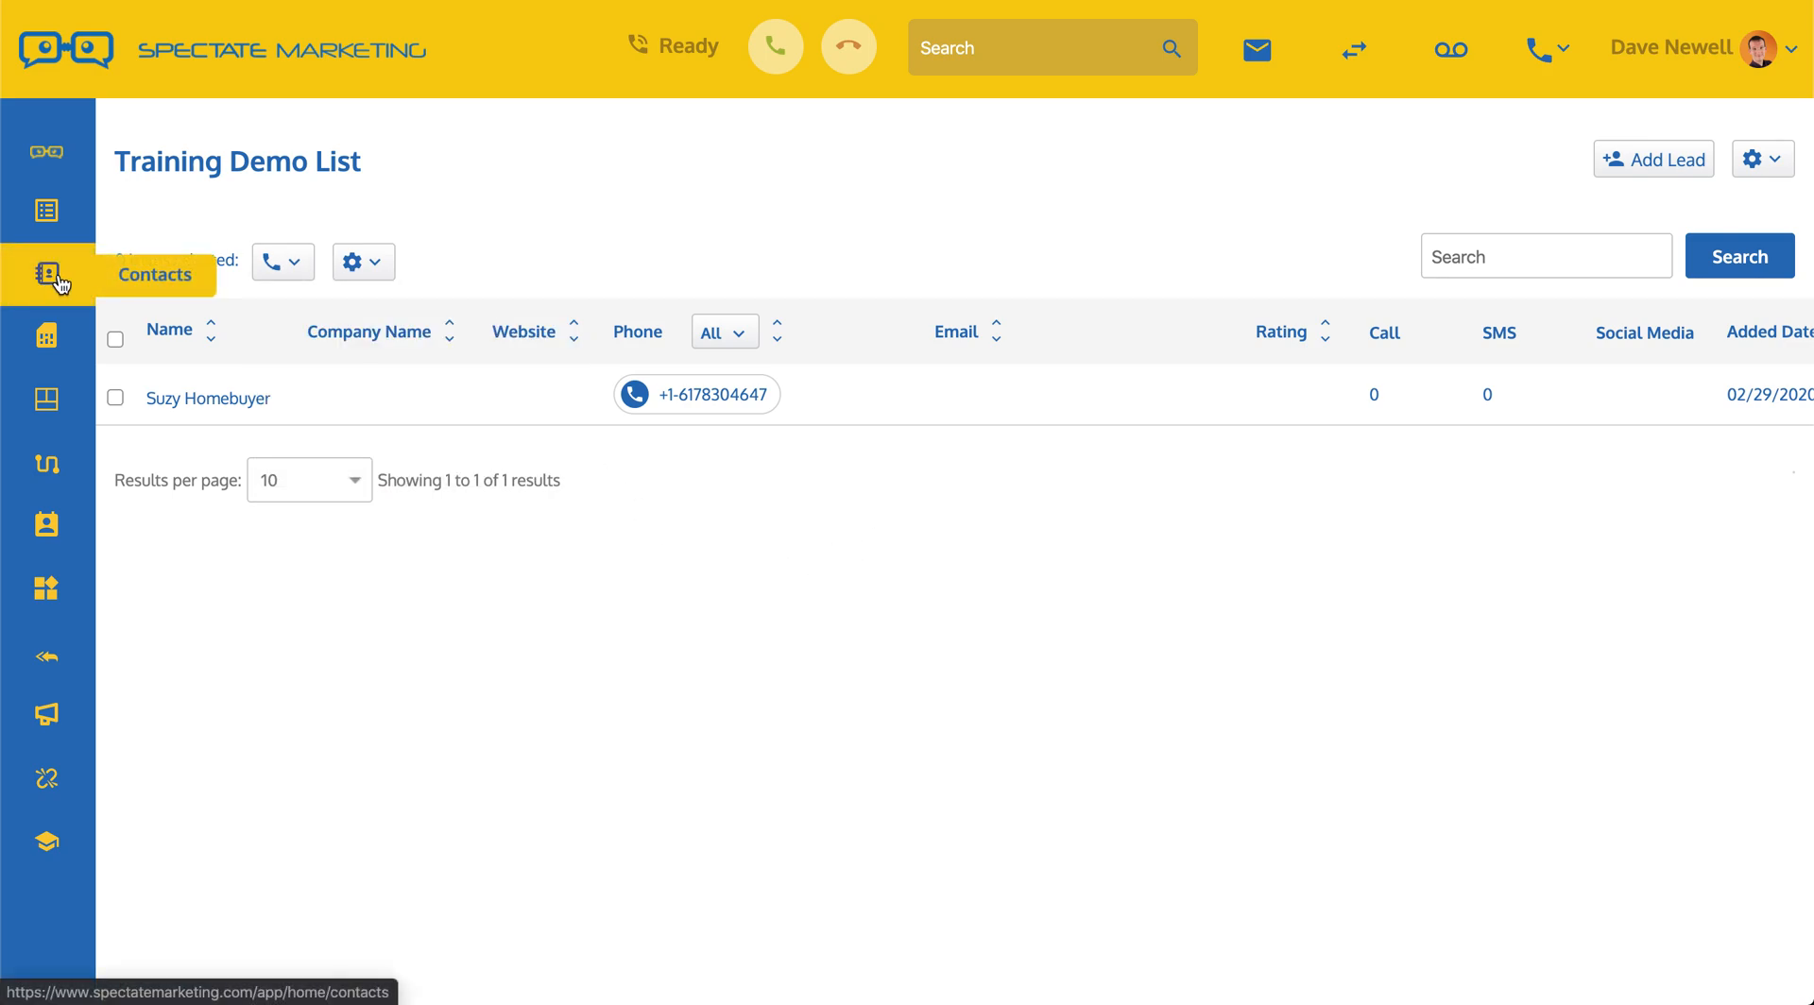
Step: Open the new lead's record from its phone number and view its Summary
{"action": "left_click", "coordinate": [699, 397]}
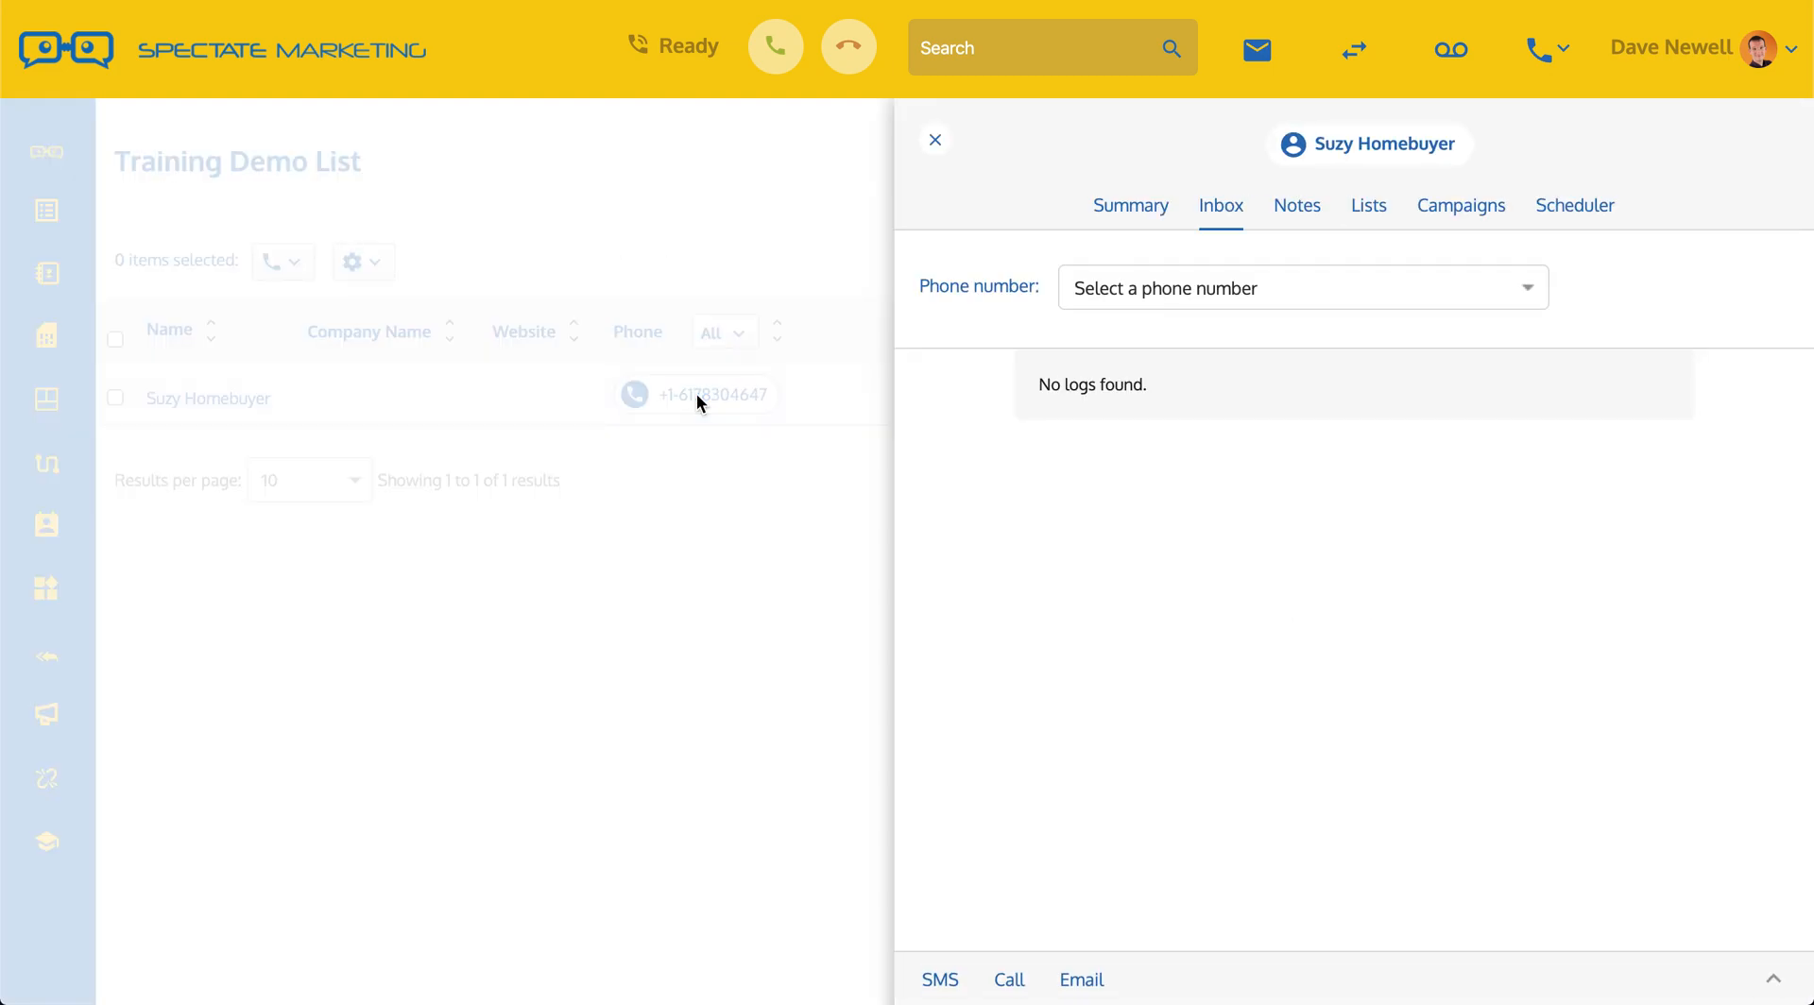
{"action": "left_click", "coordinate": [1115, 212]}
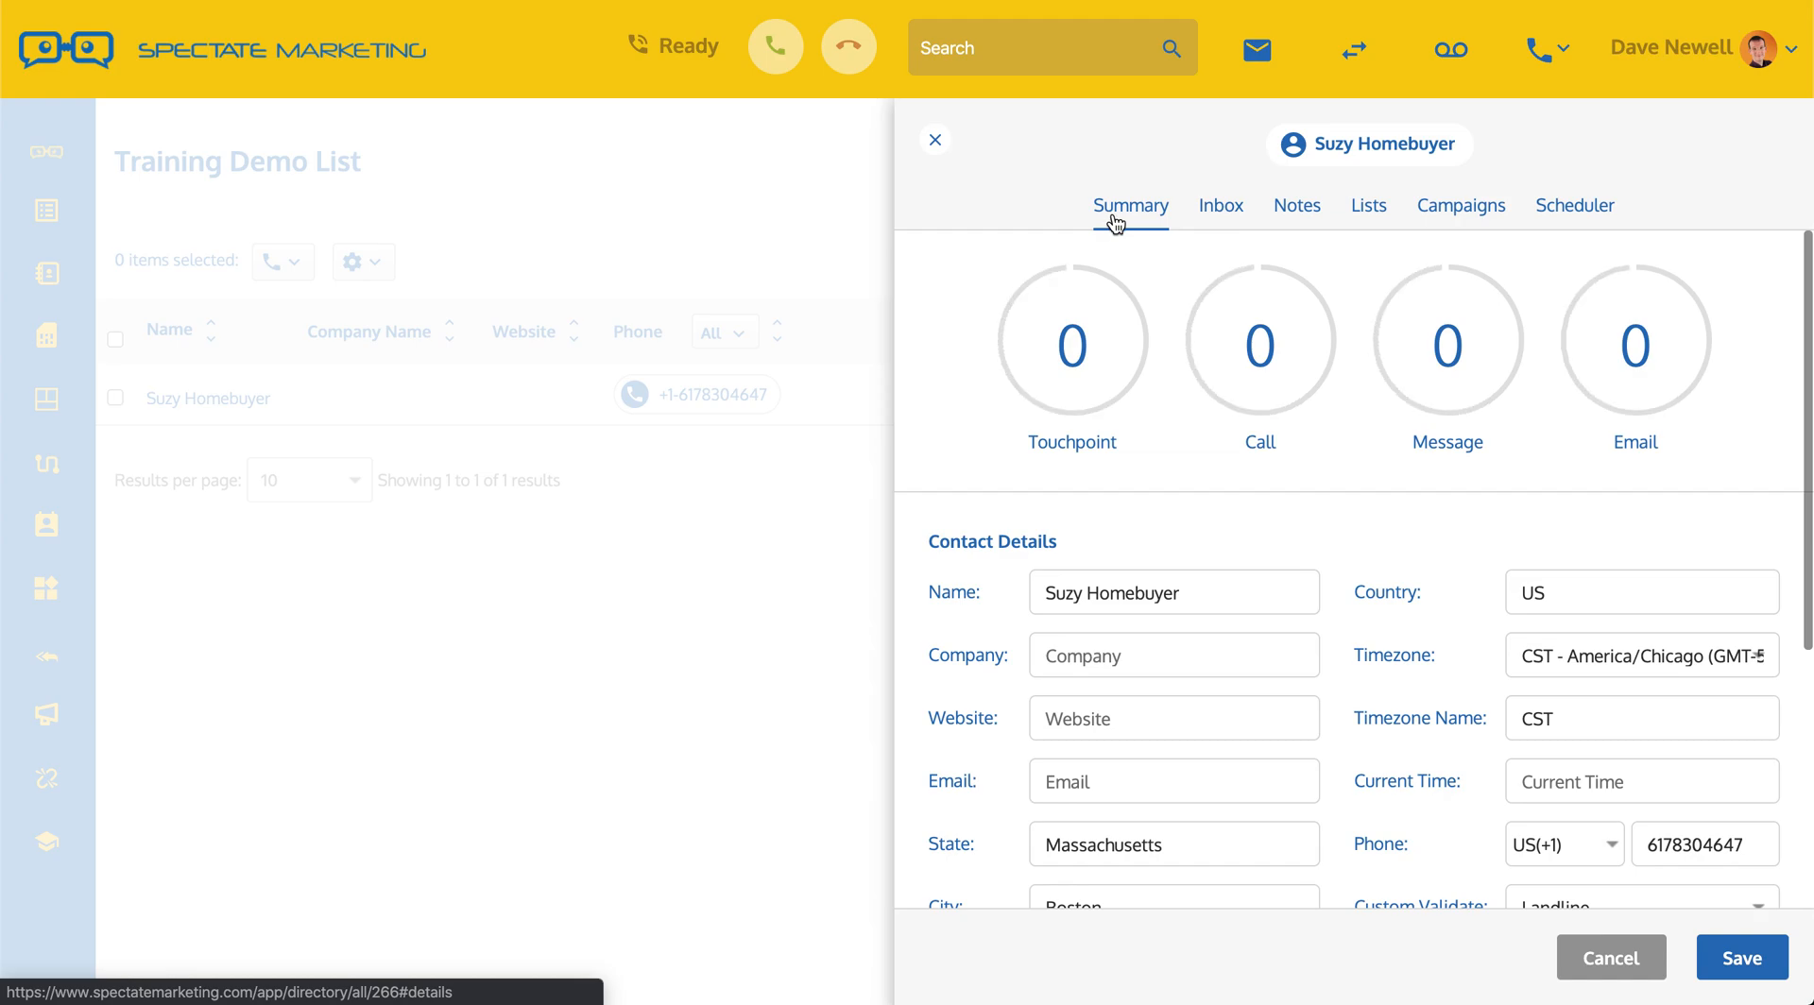
{"action": "scroll", "coordinate": [1226, 657], "scroll_direction": "down", "scroll_amount": 5}
{"action": "scroll", "coordinate": [1226, 661], "scroll_direction": "up", "scroll_amount": 3}
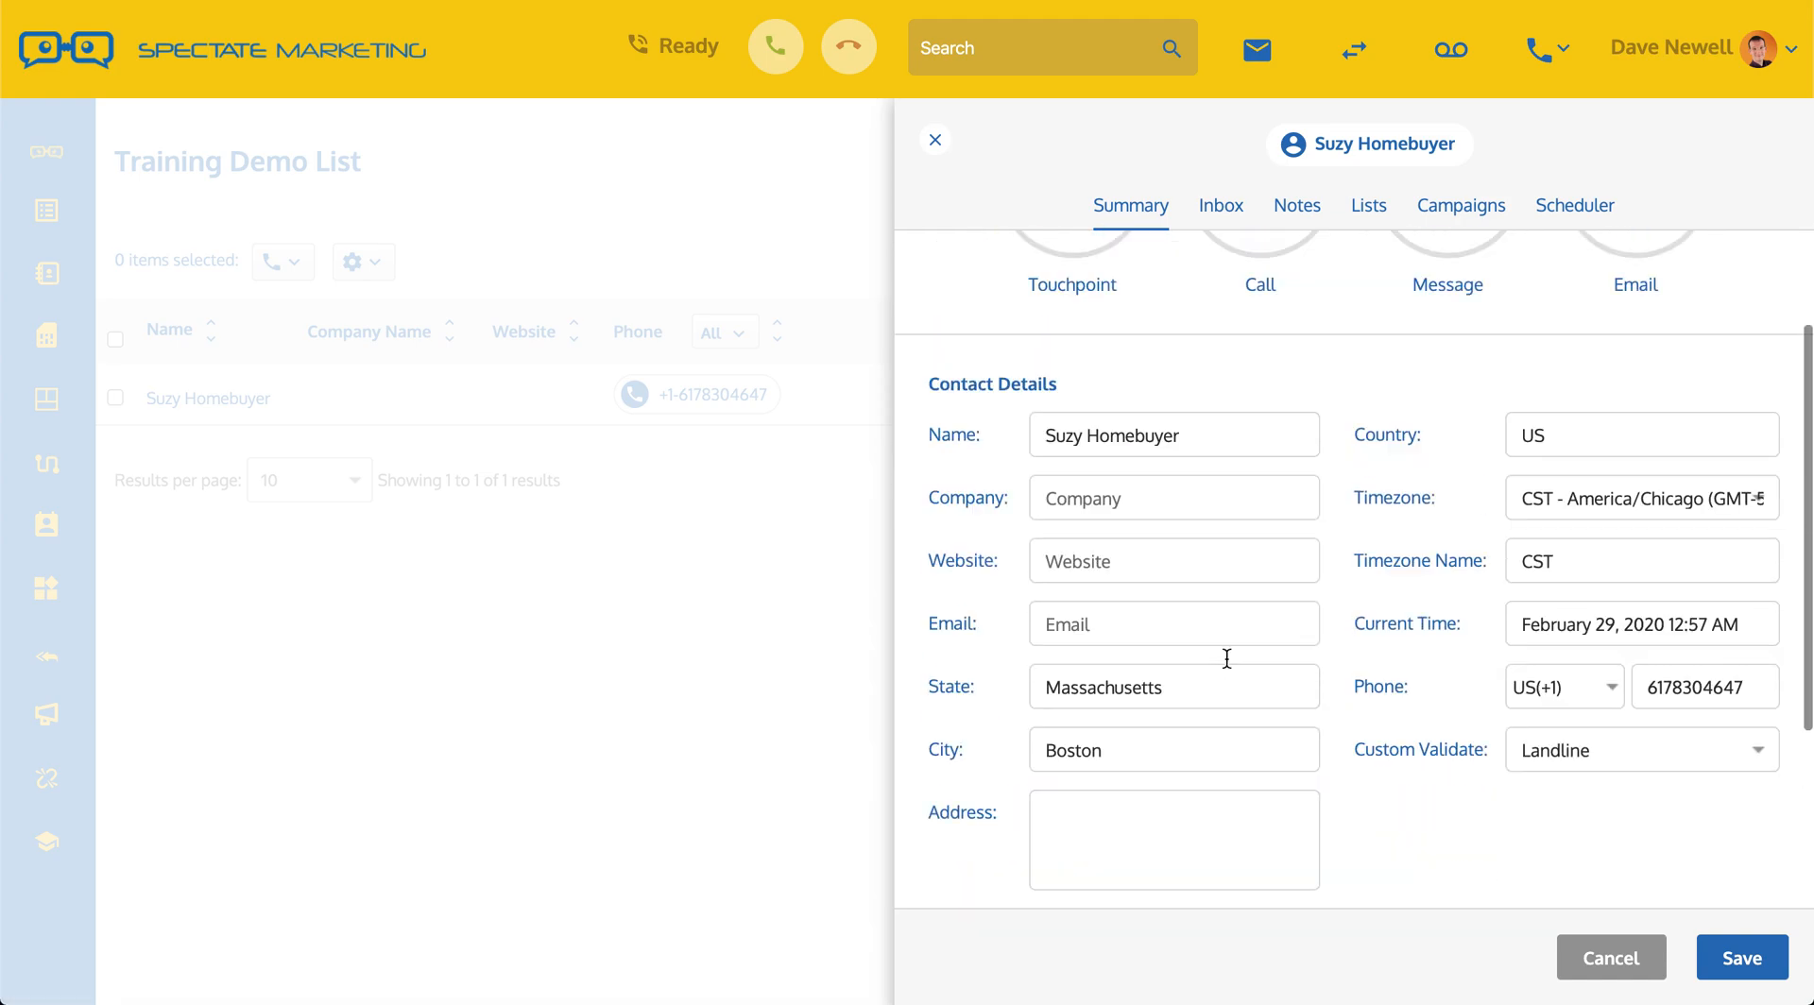
{"action": "scroll", "coordinate": [1227, 656], "scroll_direction": "up", "scroll_amount": 3}
Step: Check the Inbox, Notes and Lists tabs, then view Contact Details showing Landline number type
{"action": "left_click", "coordinate": [1226, 214]}
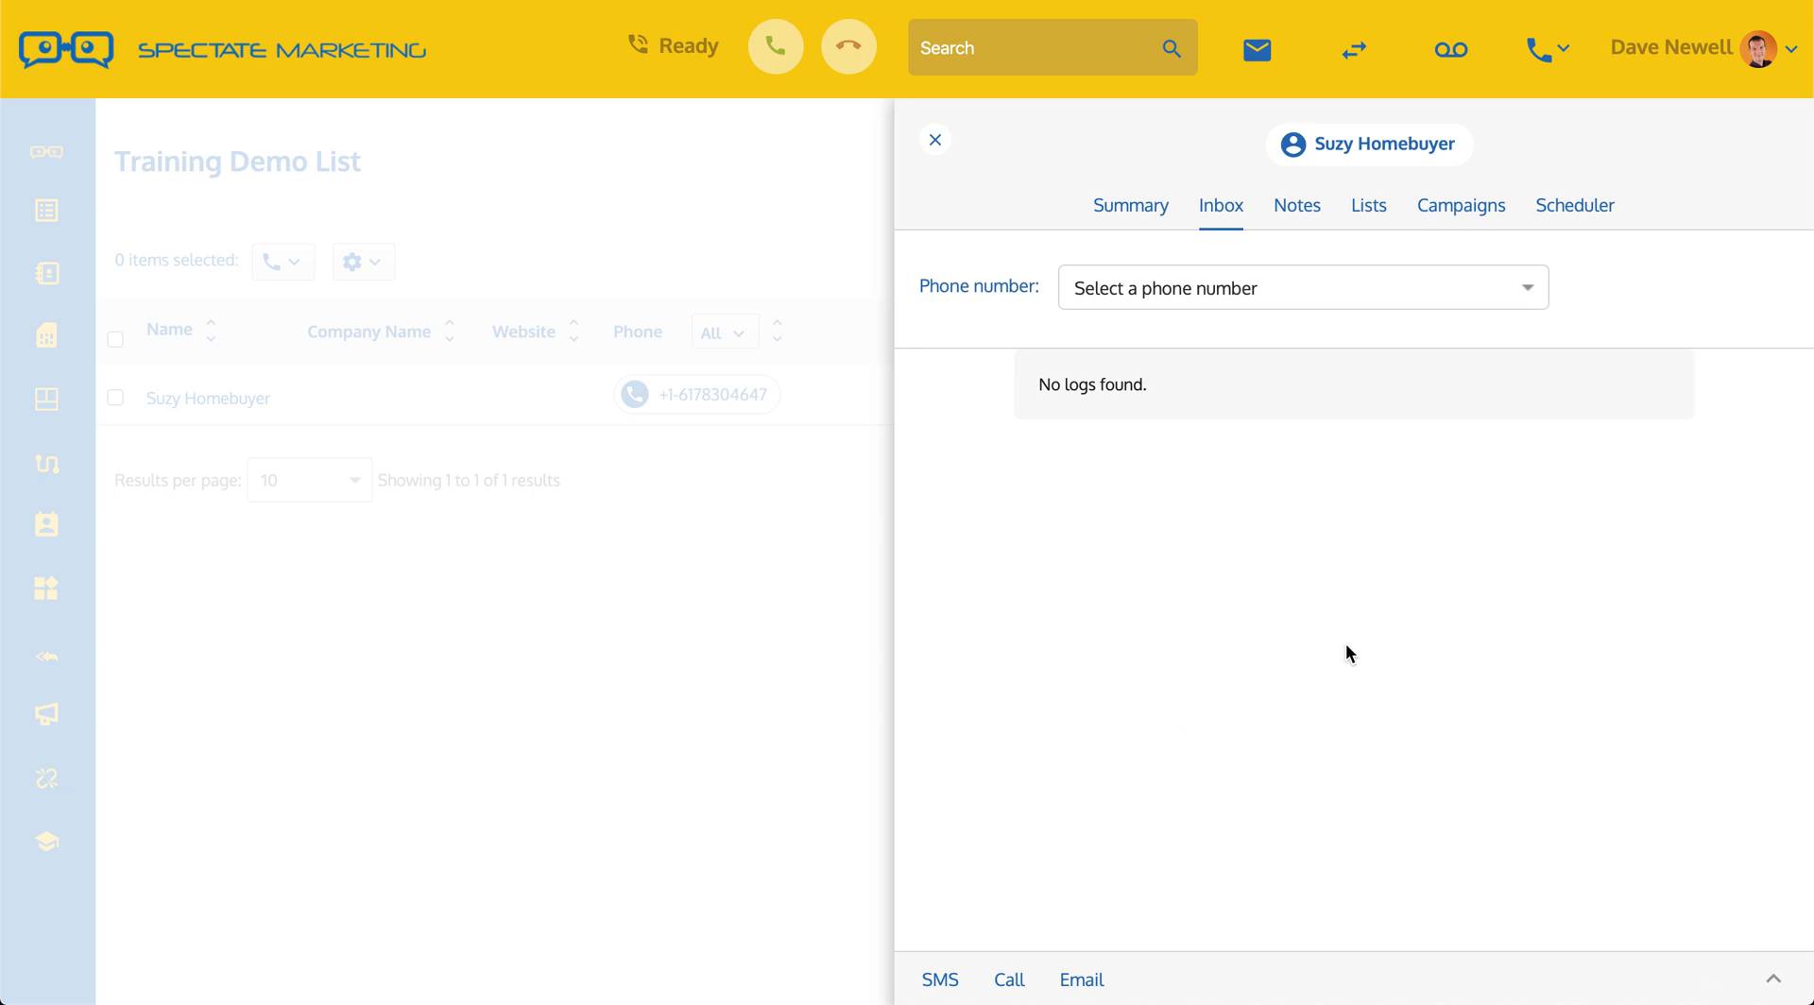
{"action": "left_click", "coordinate": [1317, 212]}
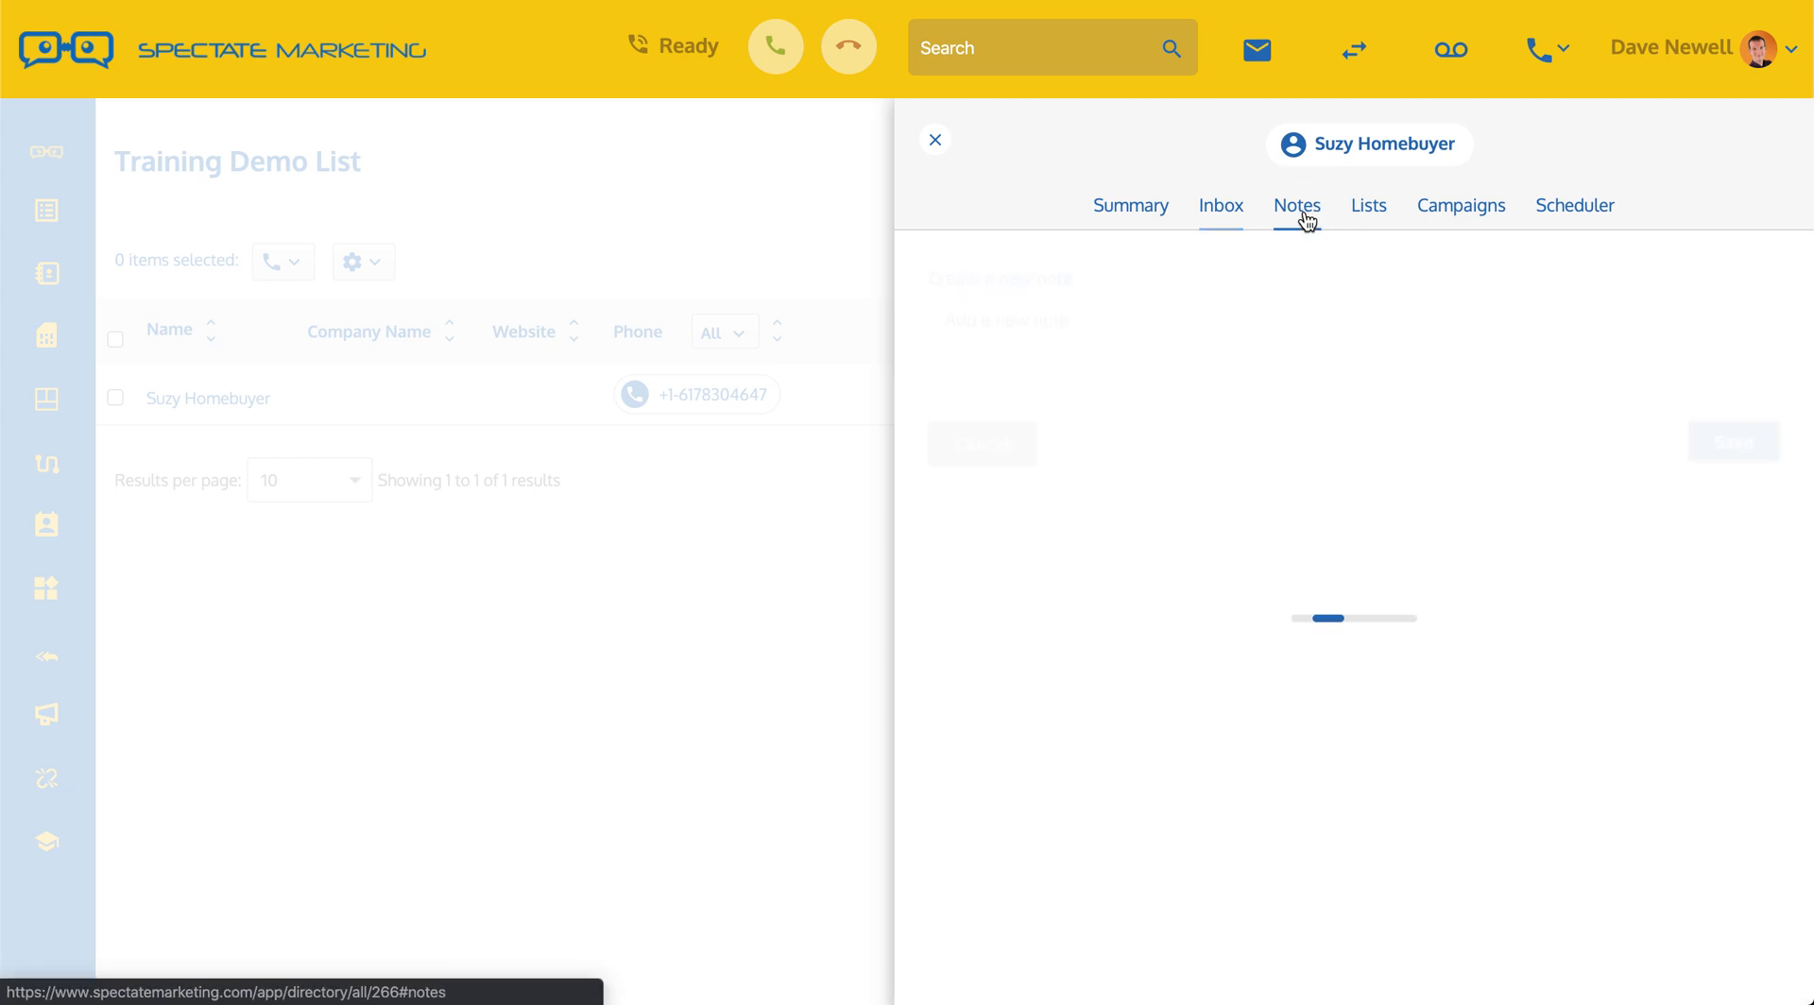
{"action": "left_click", "coordinate": [1367, 210]}
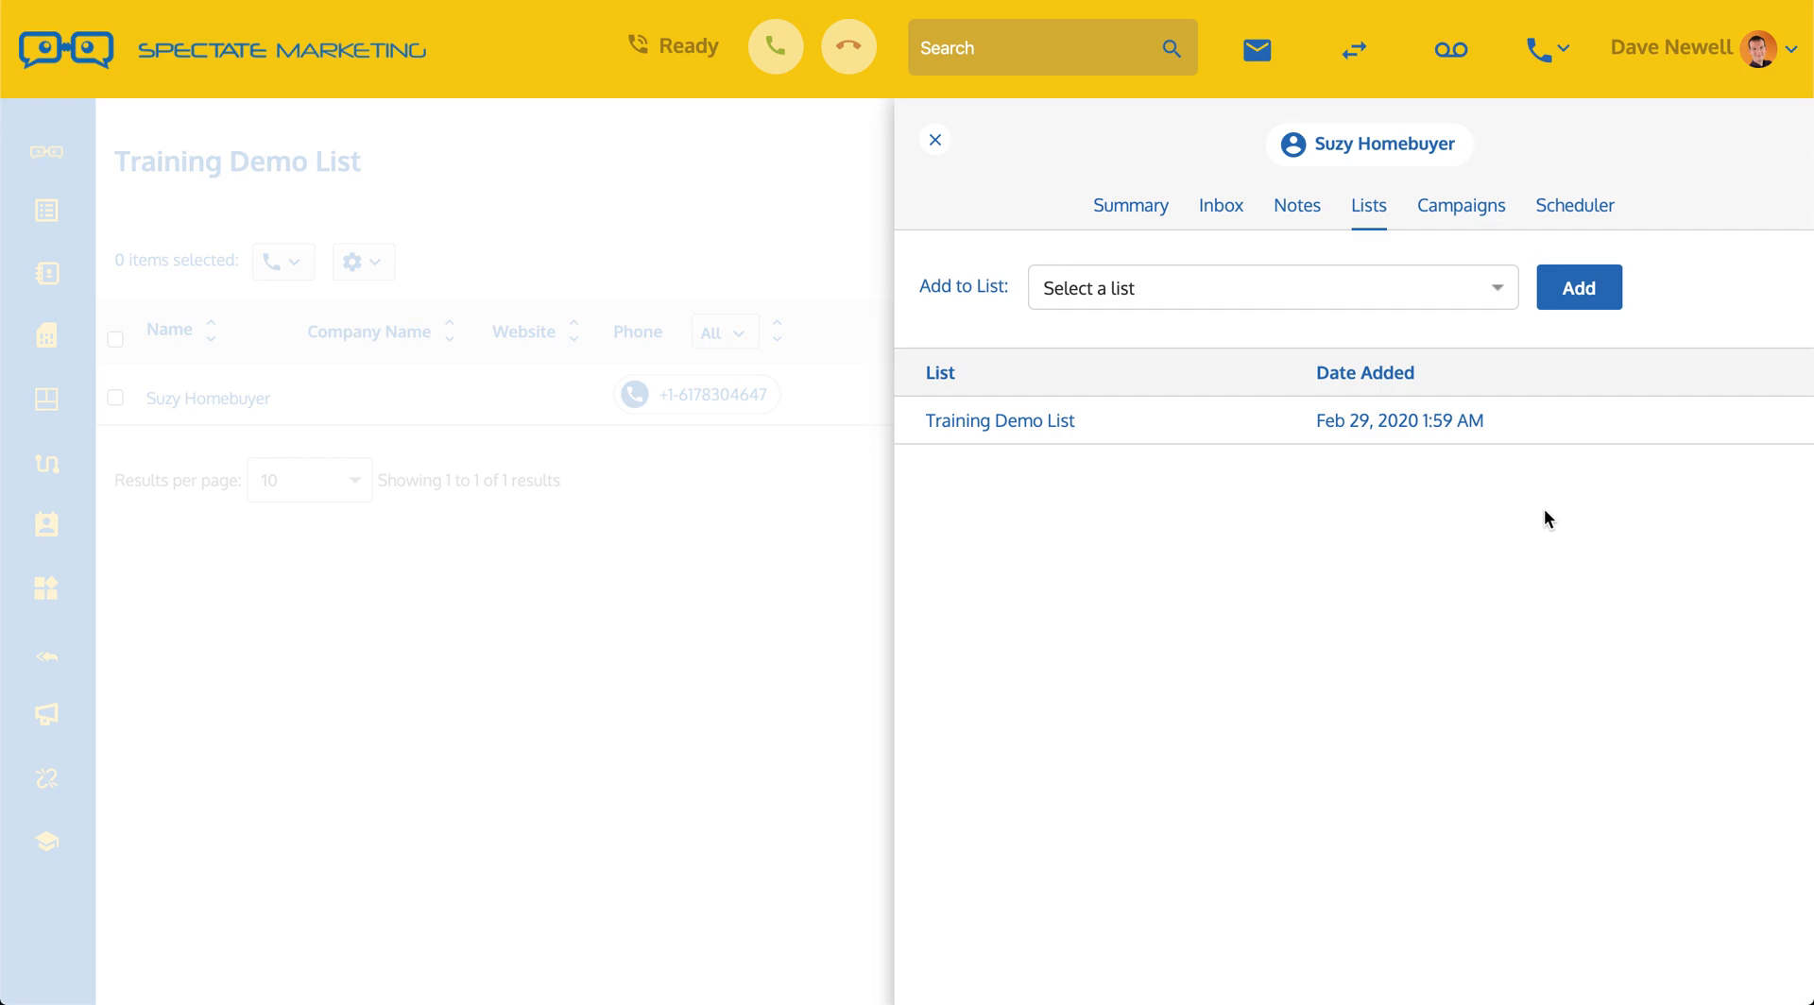
{"action": "left_click", "coordinate": [1120, 208]}
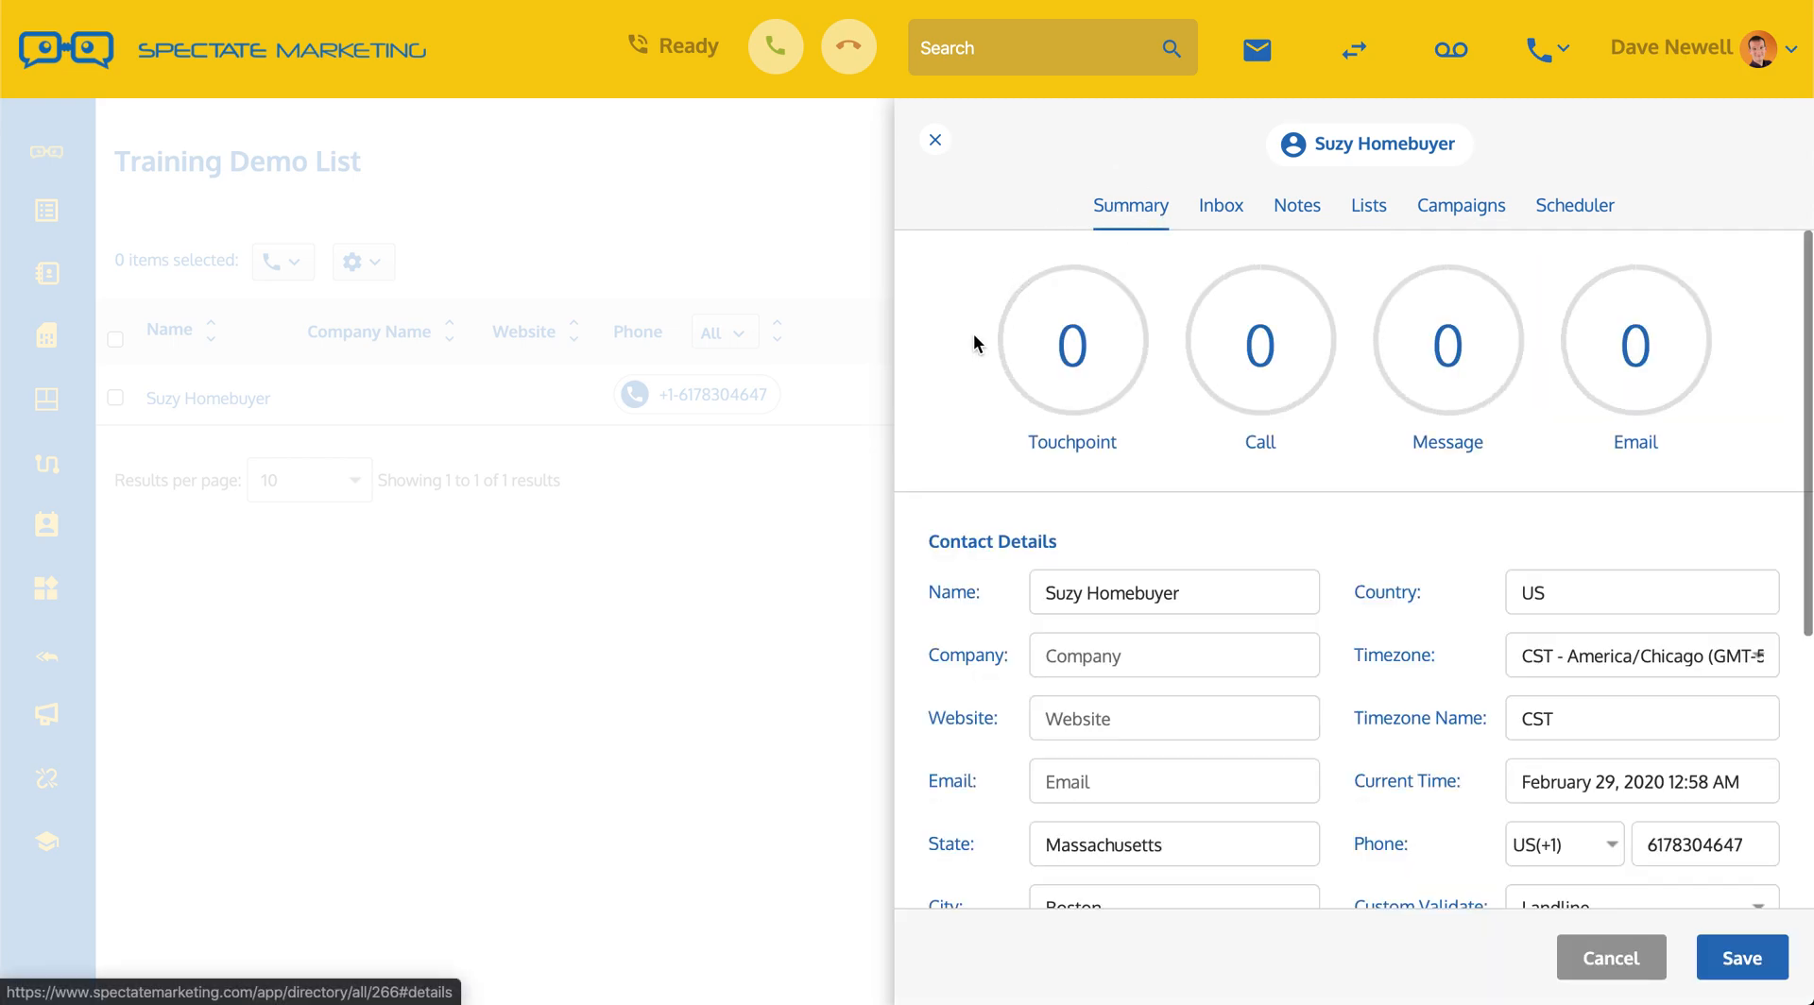
{"action": "scroll", "coordinate": [946, 397], "scroll_direction": "down", "scroll_amount": 3}
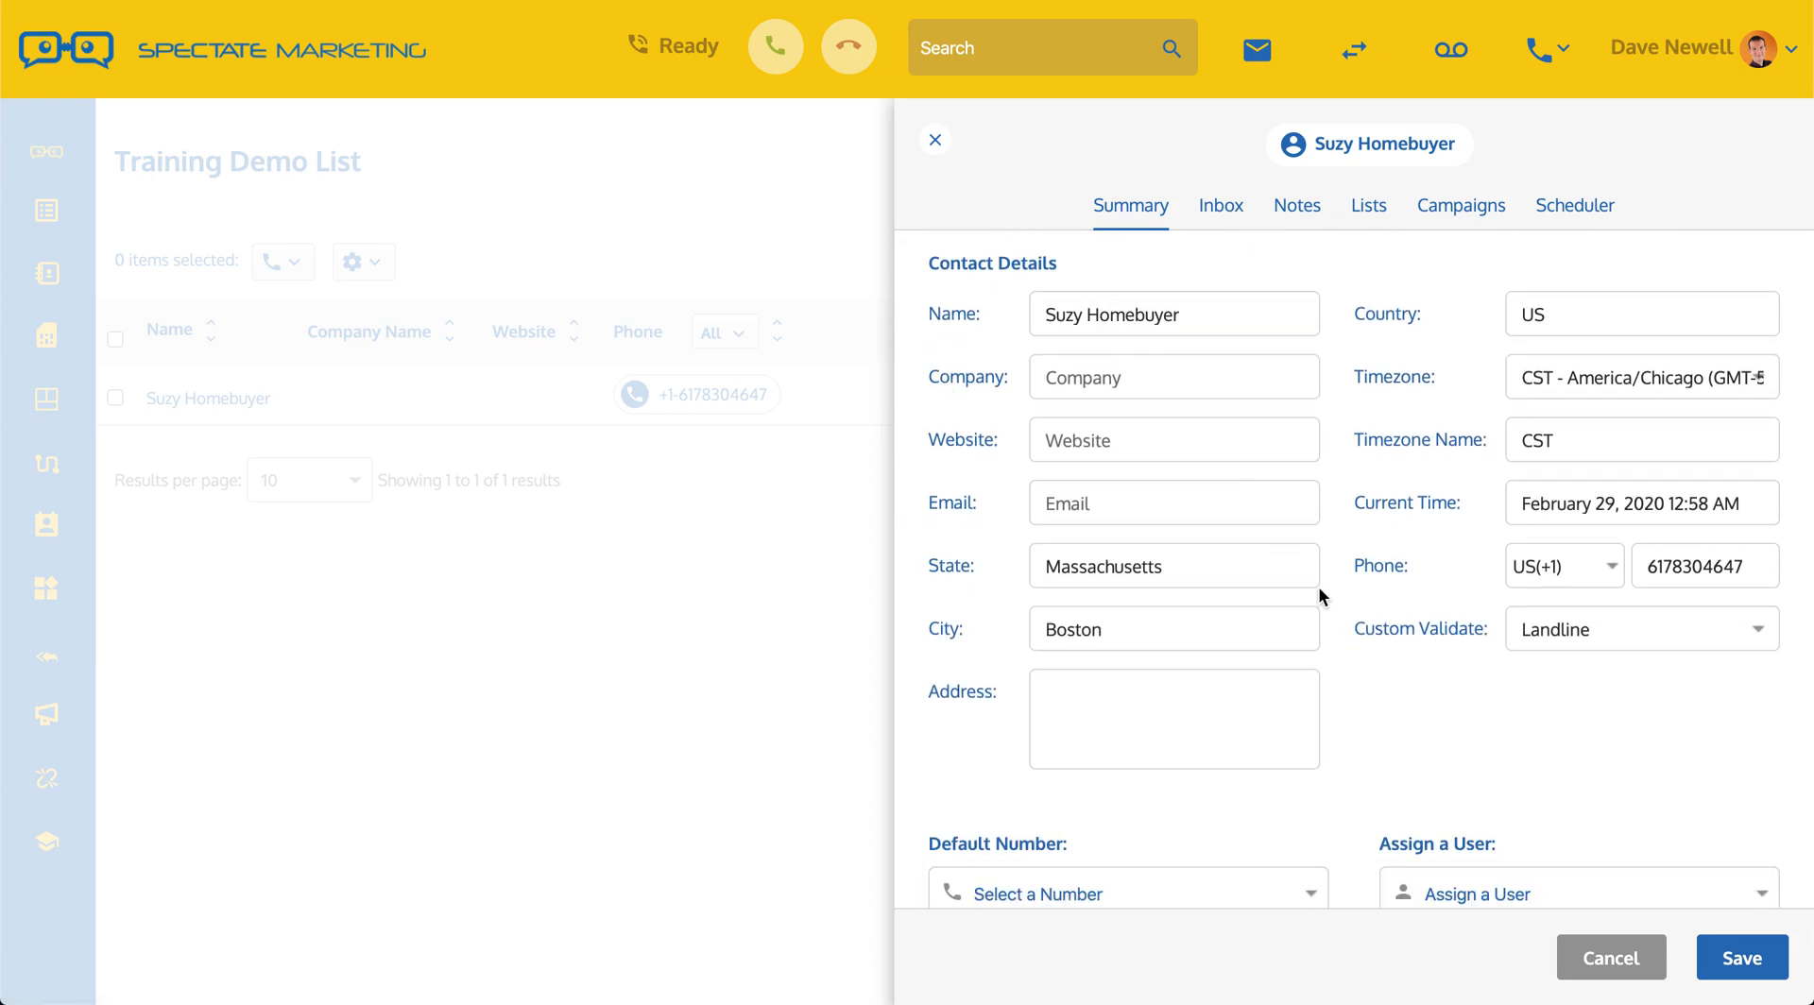
{"action": "left_click_drag", "start_coordinate": [1655, 565], "coordinate": [1720, 565]}
Step: Change the Custom Validate phone type from Landline to Cell Number
{"action": "left_click", "coordinate": [1720, 565]}
{"action": "left_click", "coordinate": [1571, 633]}
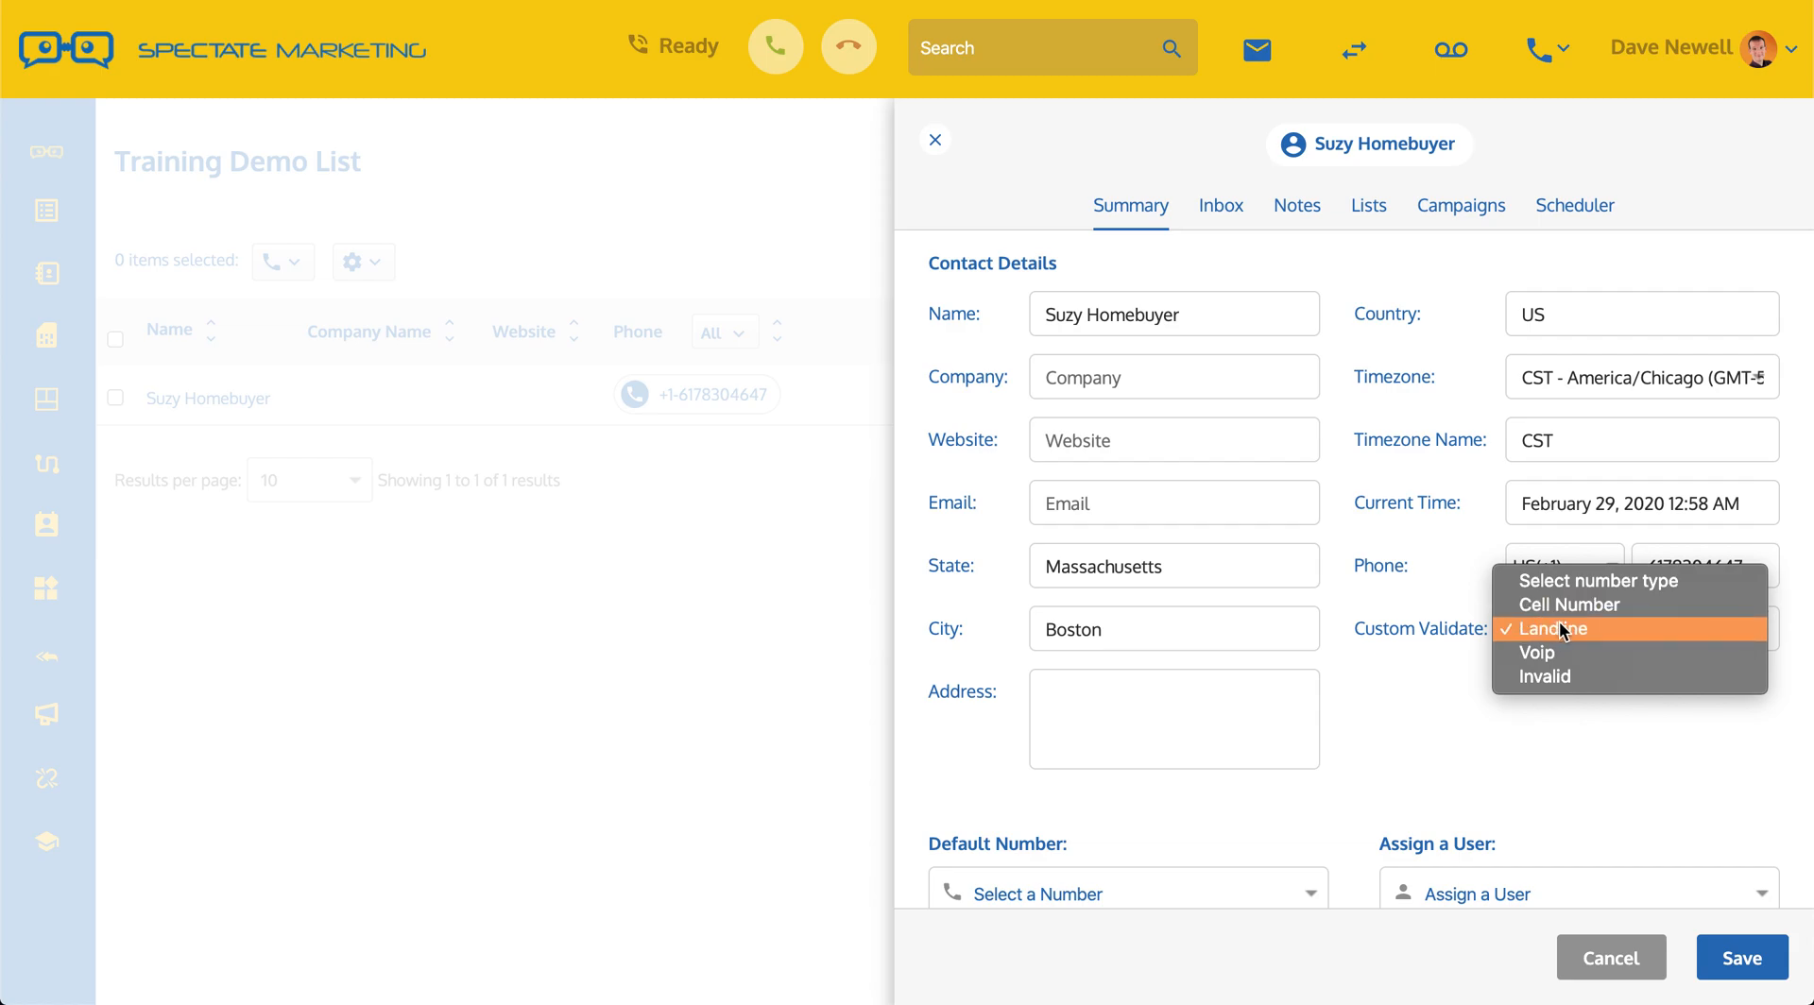
{"action": "left_click", "coordinate": [1557, 631]}
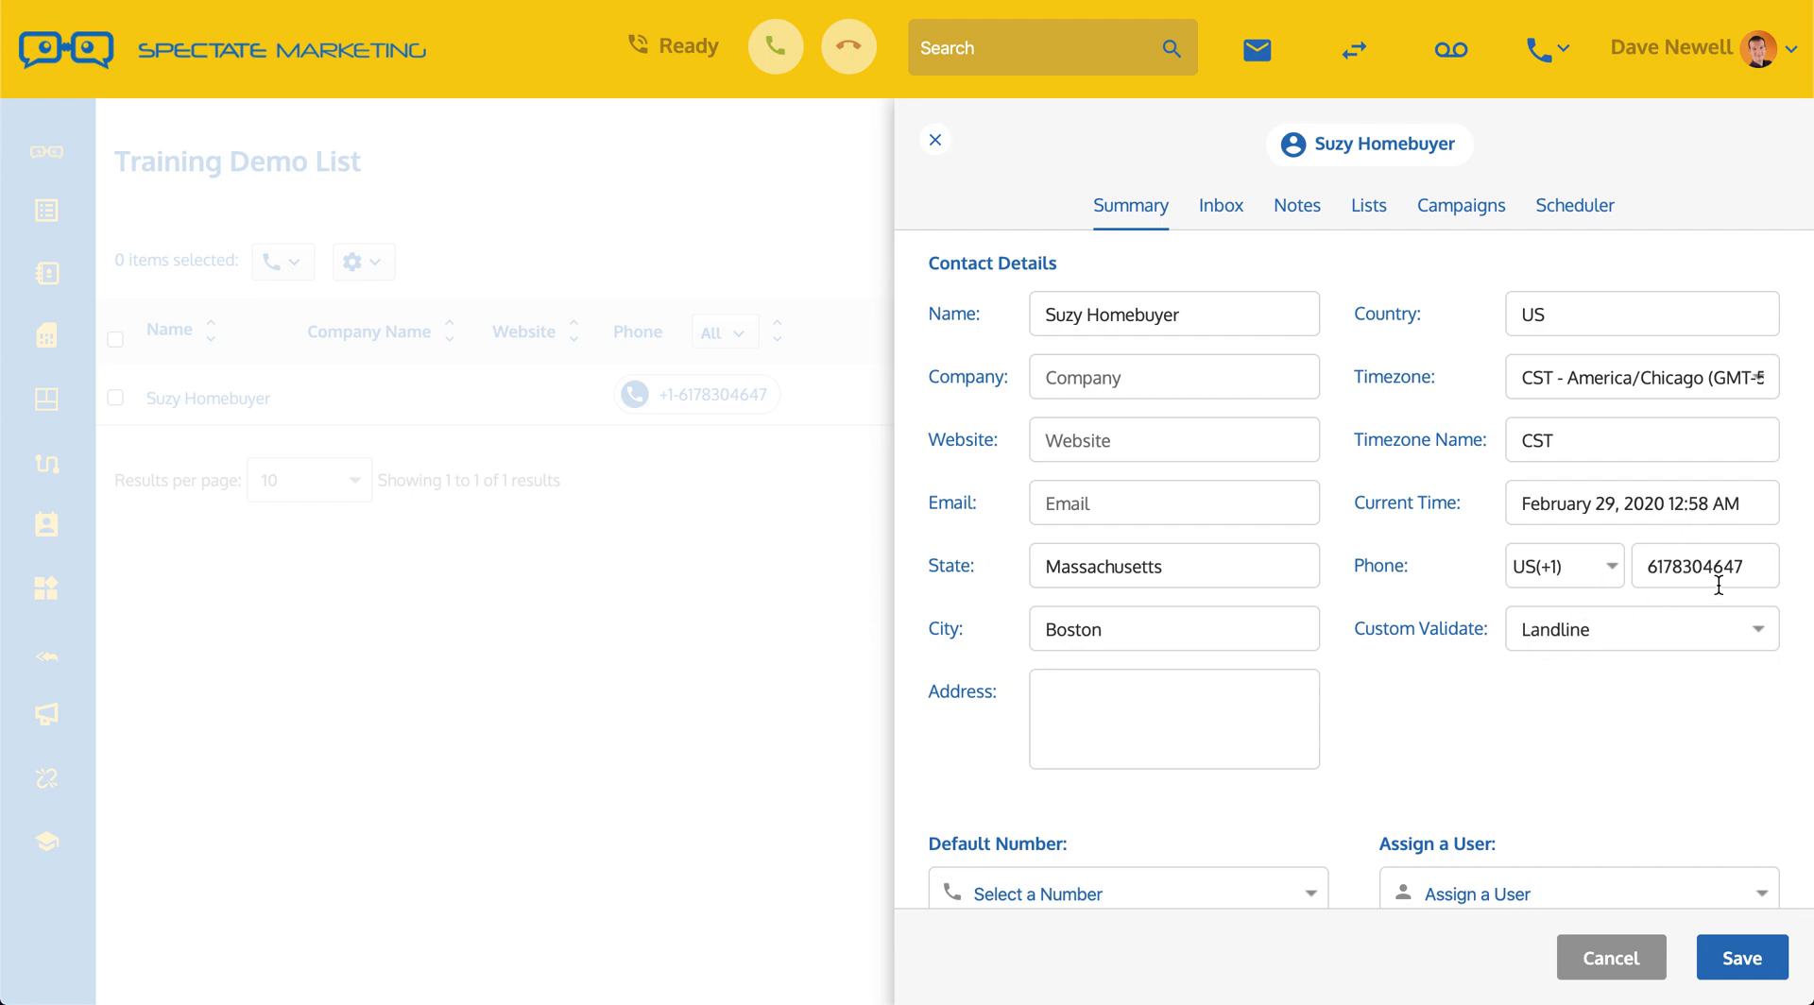
{"action": "left_click_drag", "start_coordinate": [1671, 568], "coordinate": [1691, 569]}
{"action": "left_click", "coordinate": [1574, 633]}
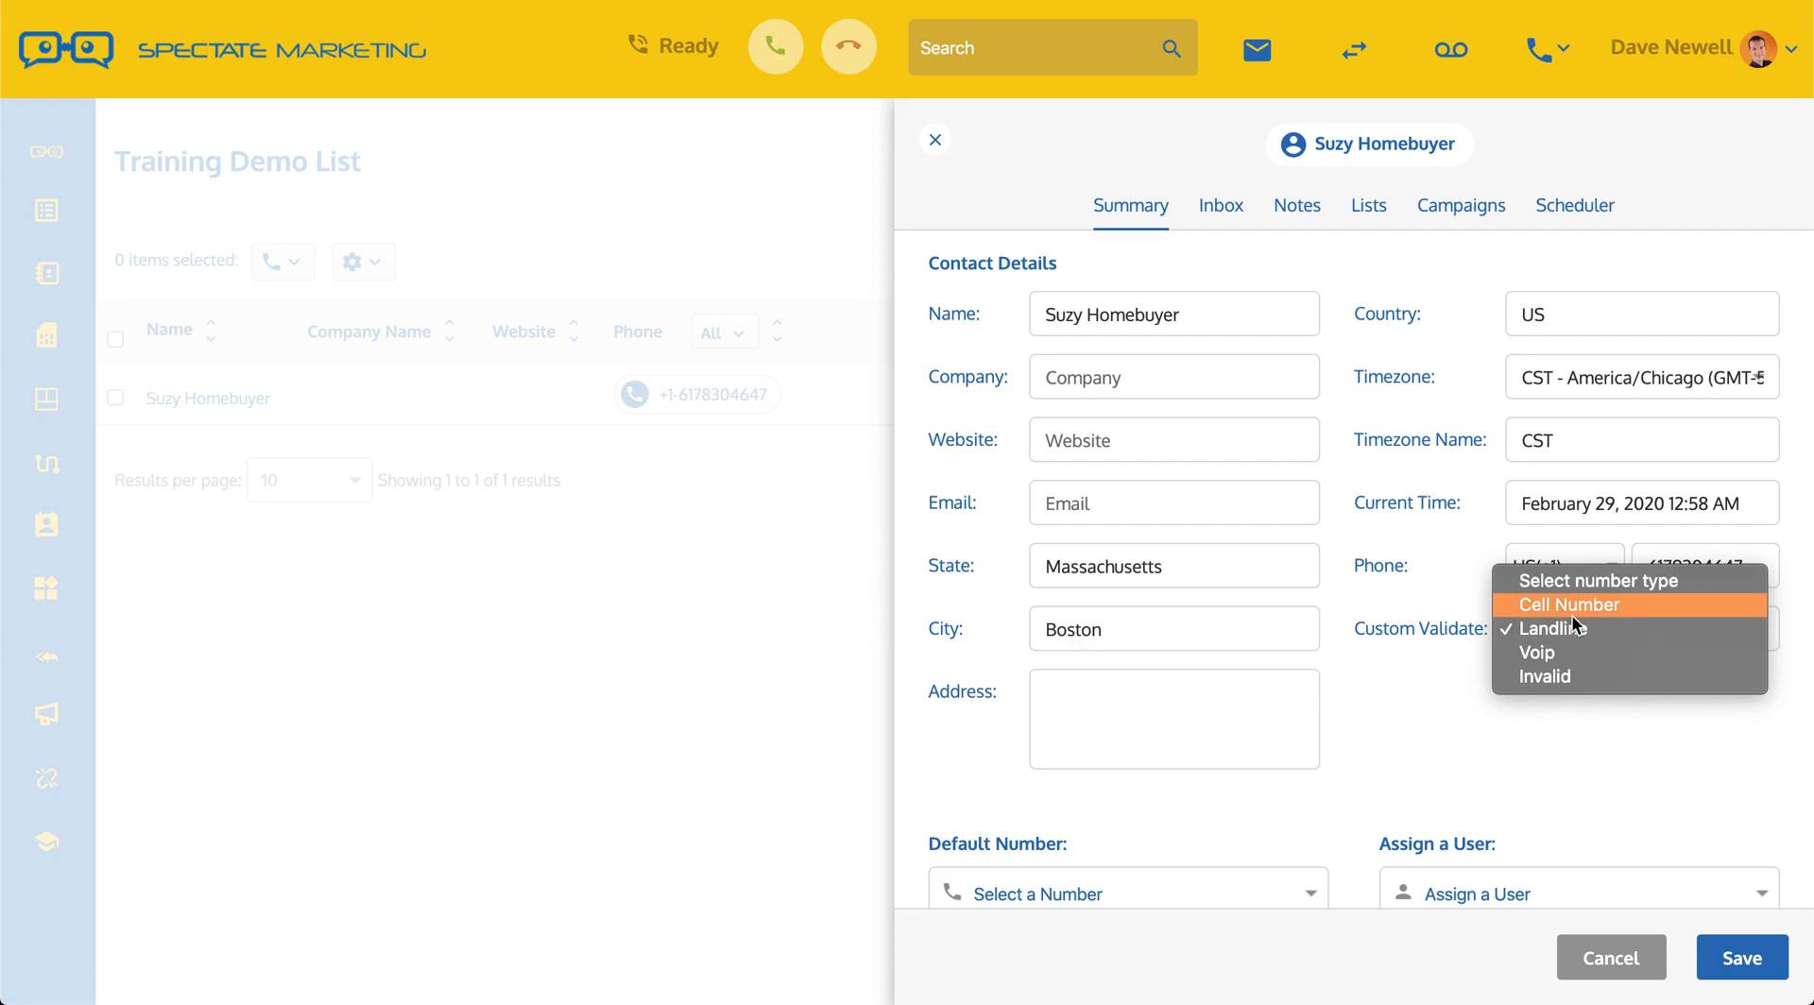
{"action": "left_click", "coordinate": [1566, 605]}
{"action": "left_click", "coordinate": [1582, 646]}
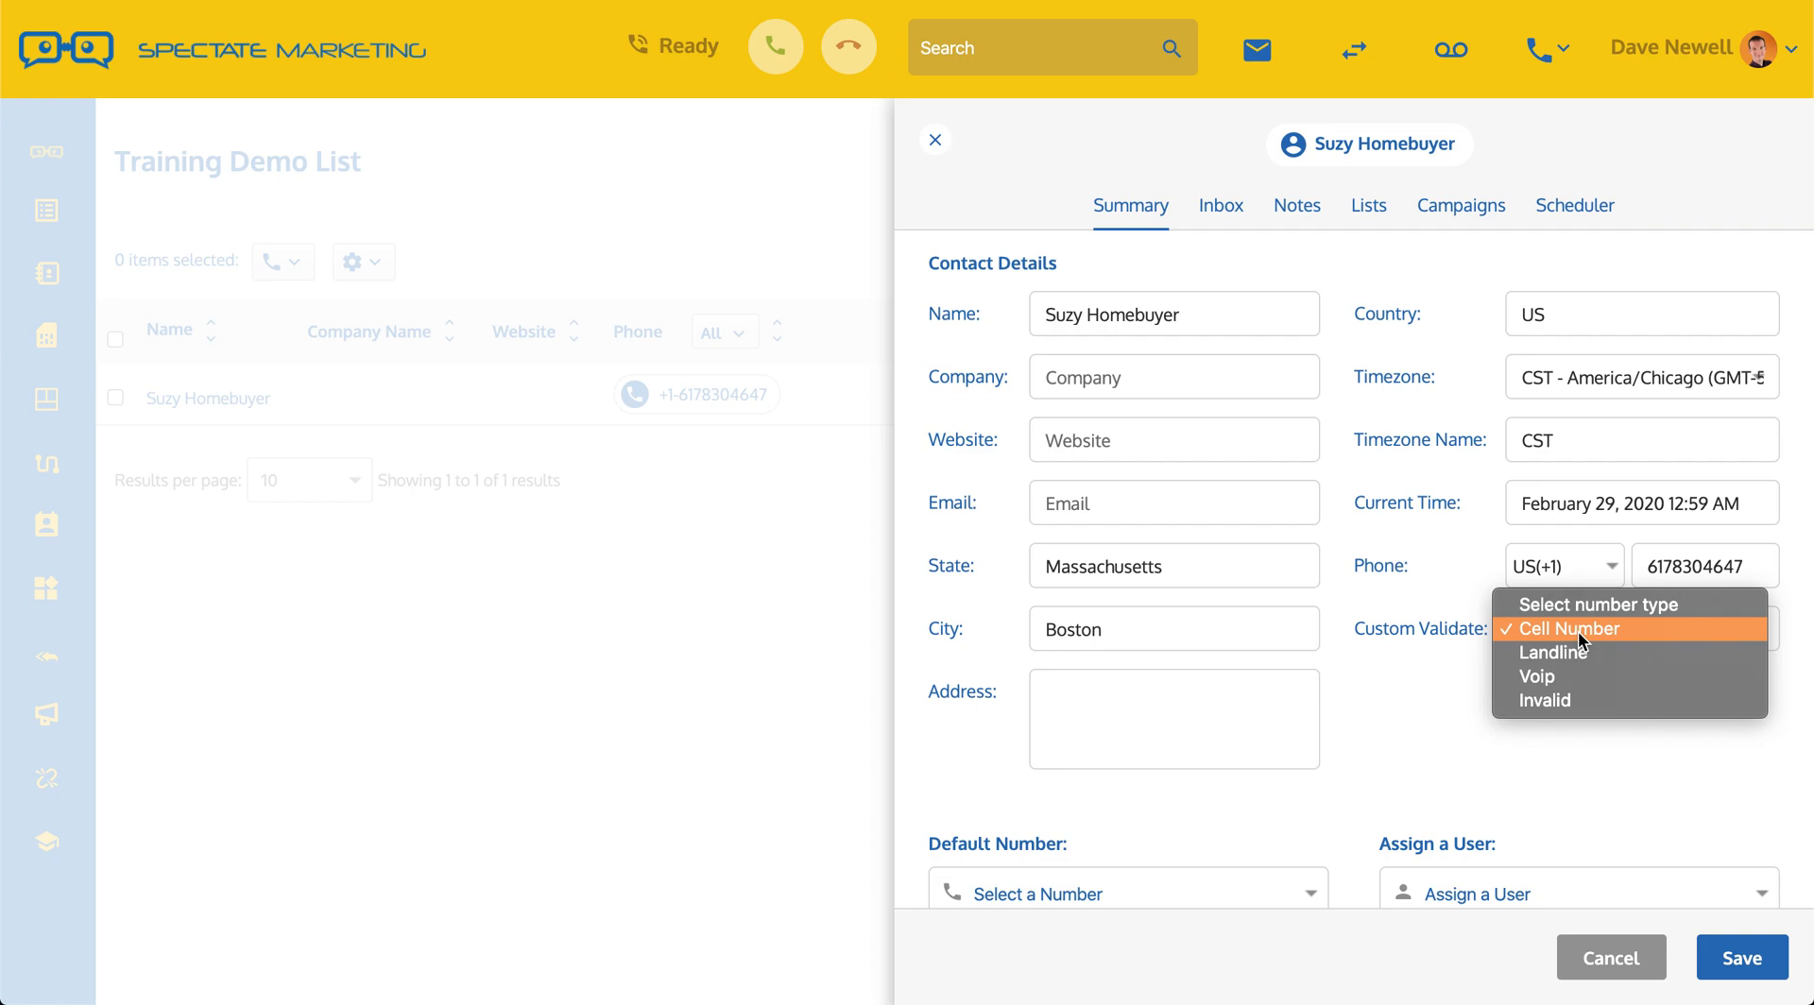
{"action": "left_click", "coordinate": [1578, 632]}
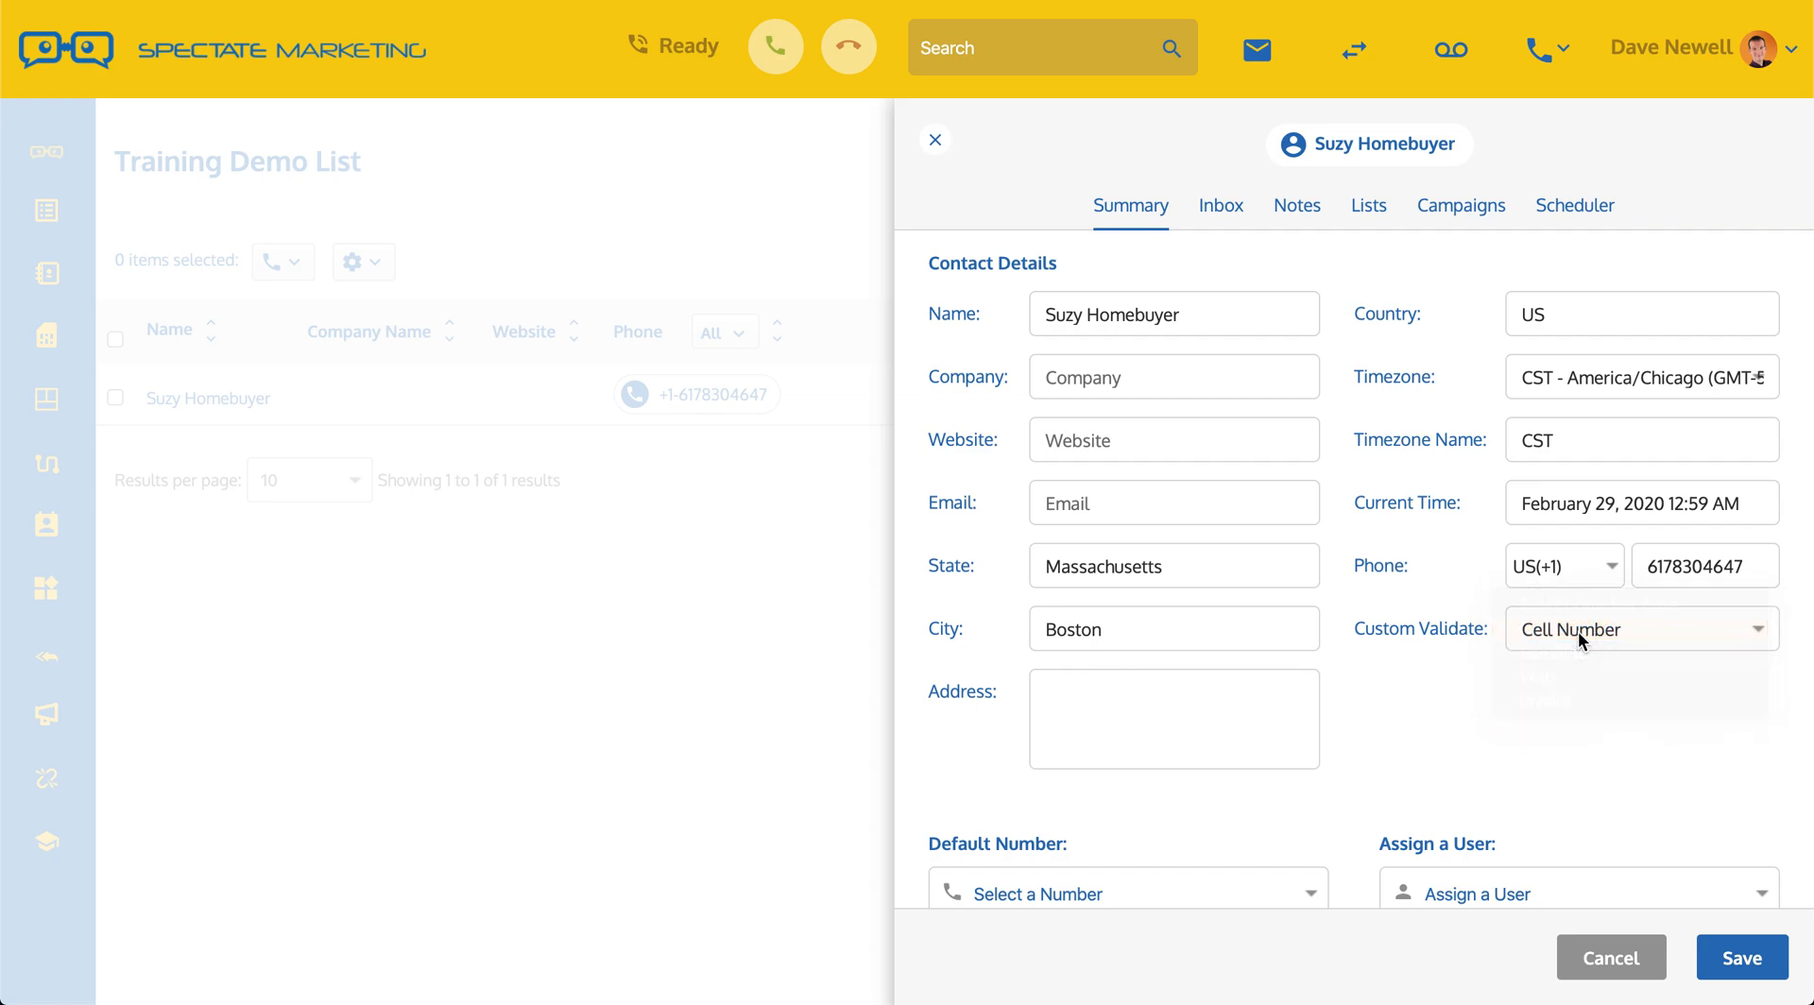
Step: Save the contact and close it to return to Training Demo List
{"action": "scroll", "coordinate": [1606, 765], "scroll_direction": "down", "scroll_amount": 2}
{"action": "left_click", "coordinate": [1741, 963]}
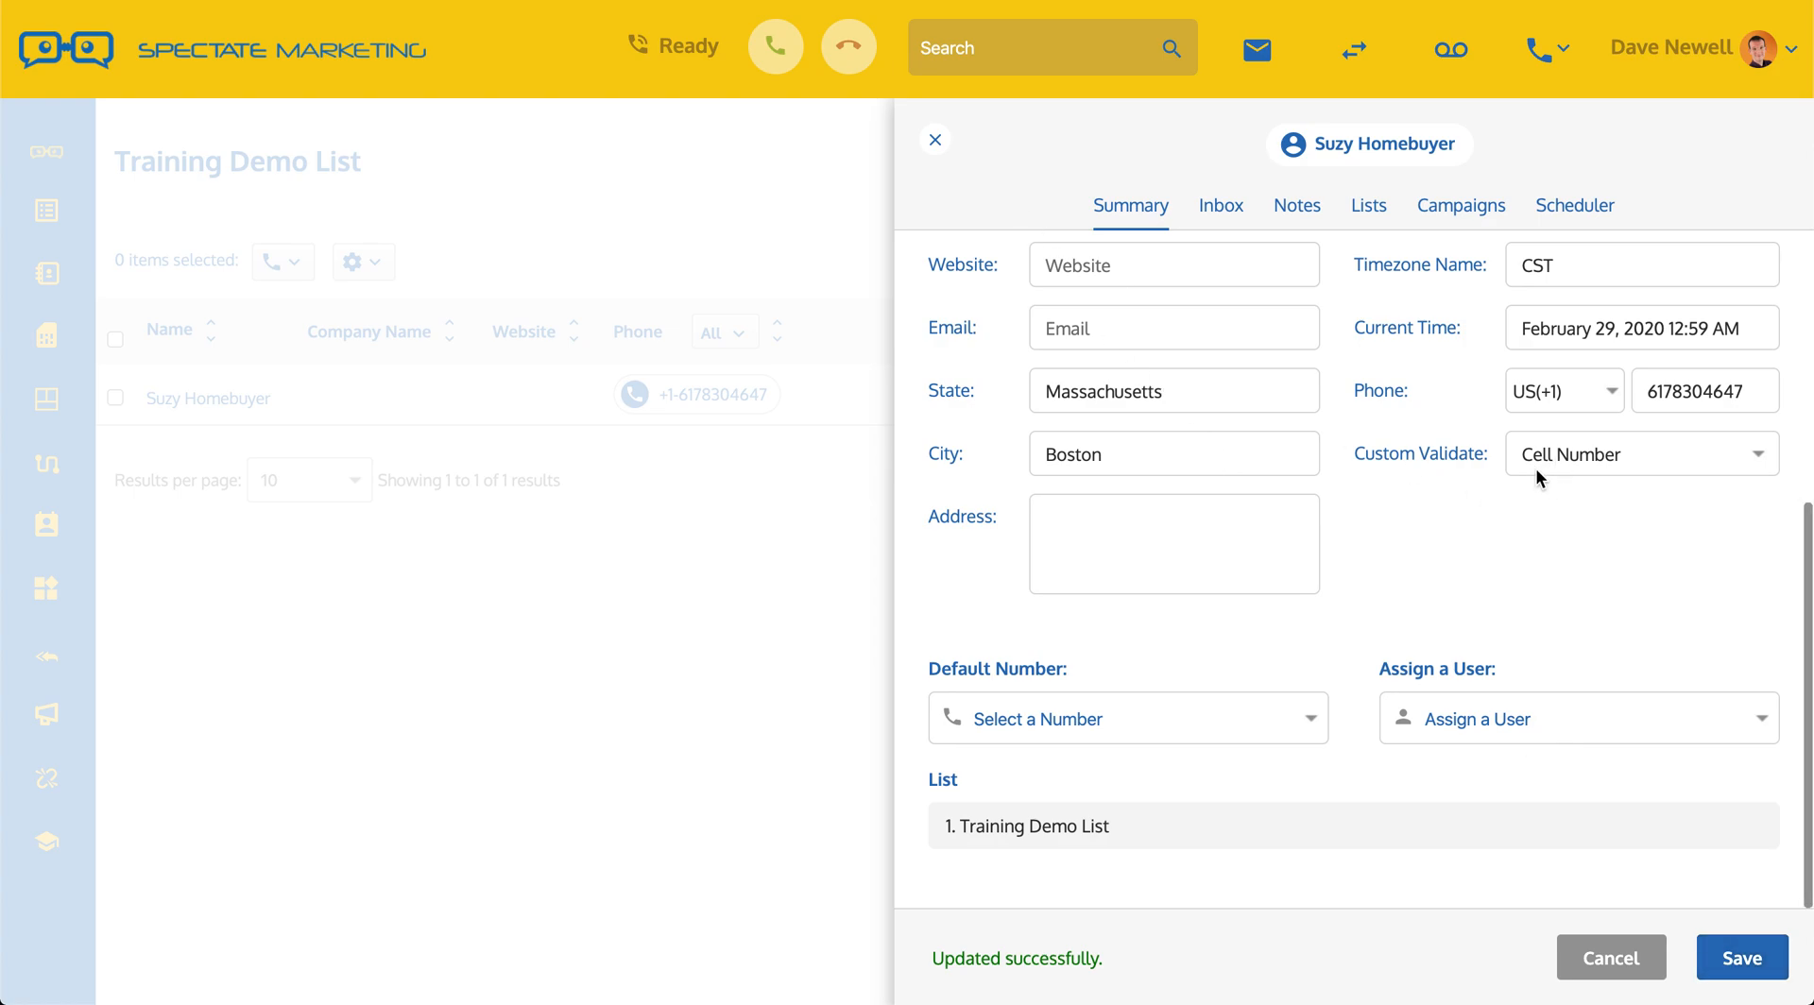
{"action": "left_click", "coordinate": [936, 141]}
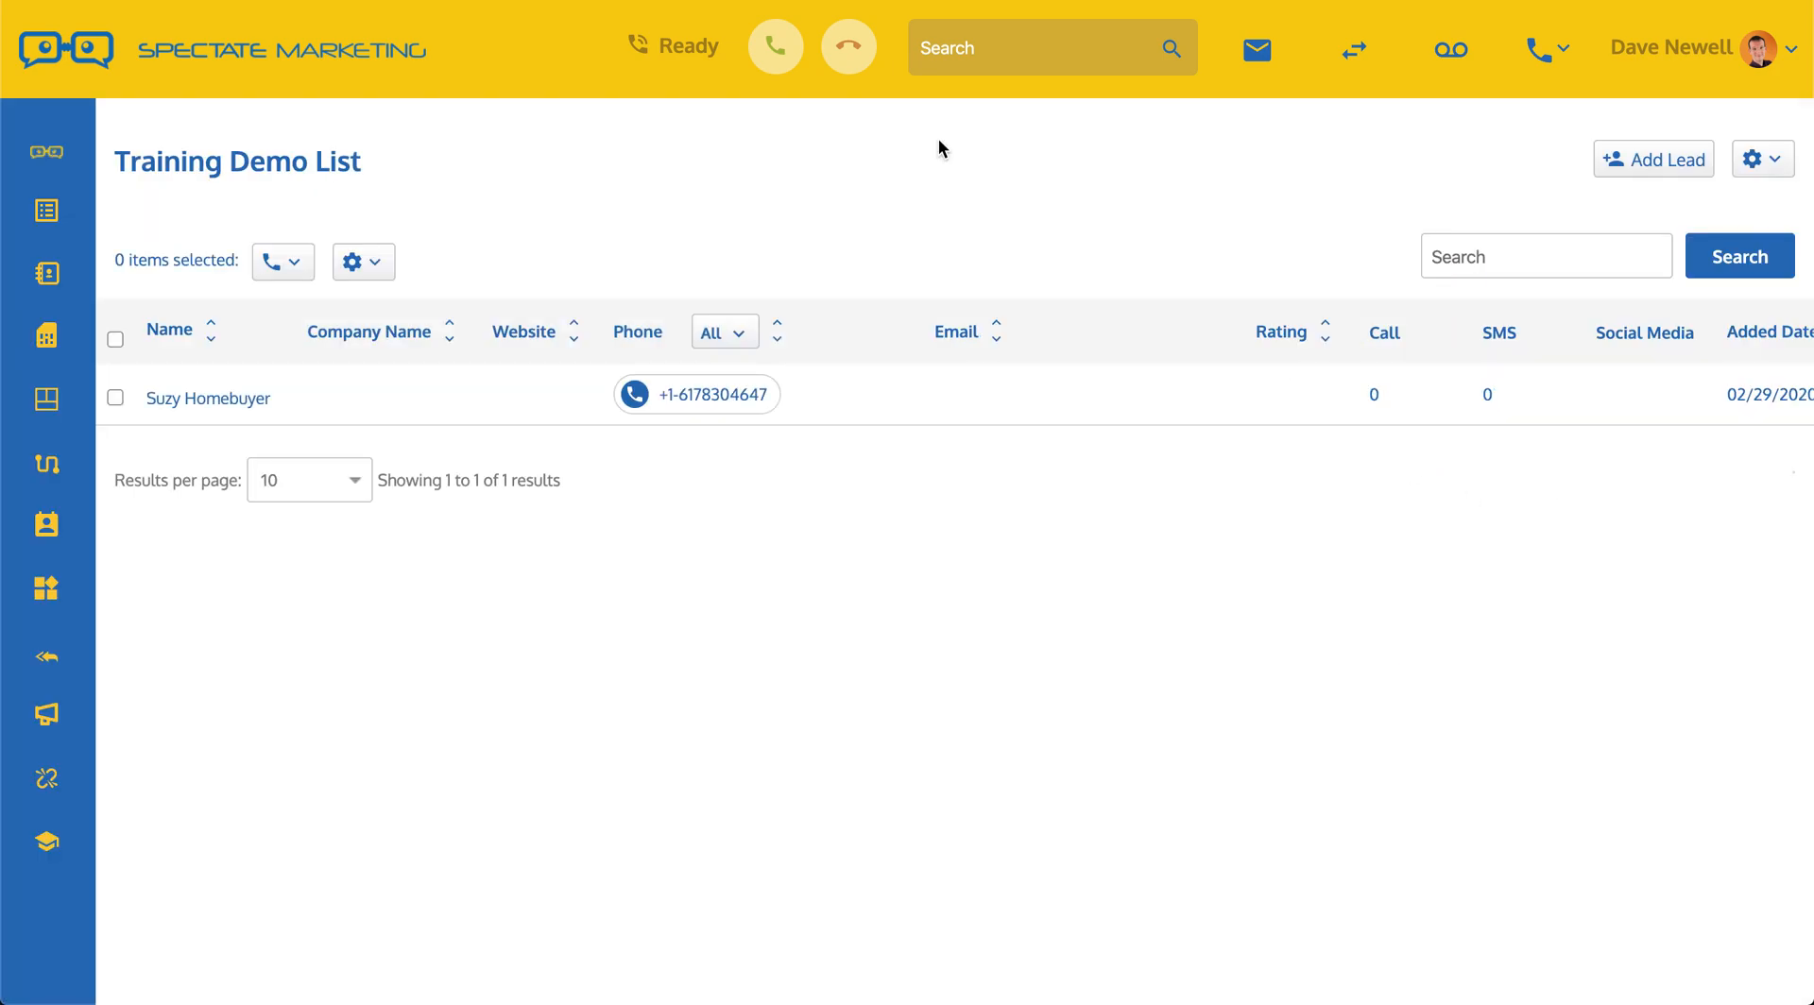